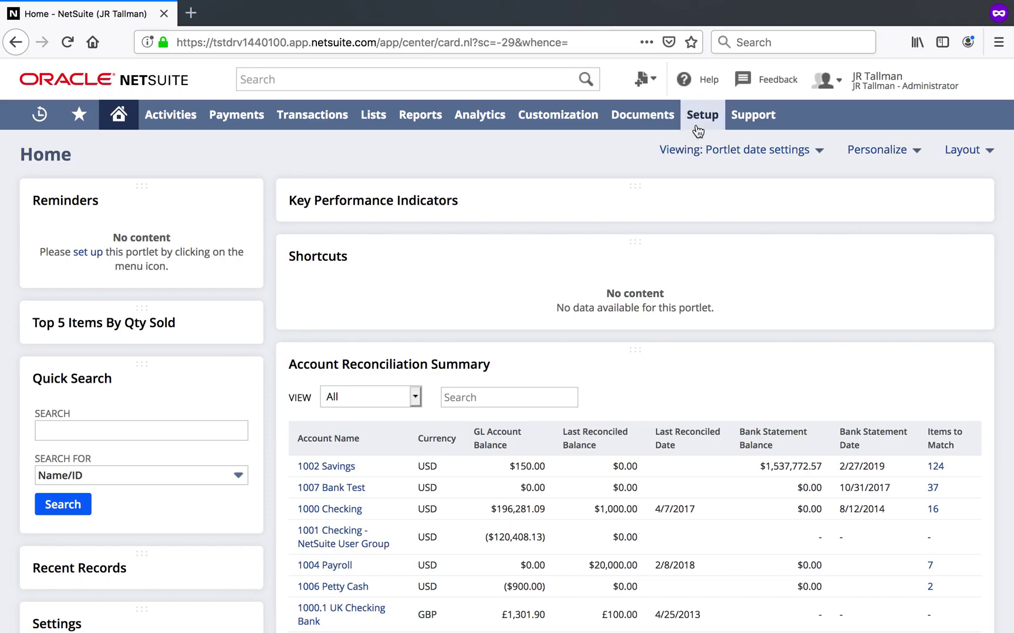
Step: Open the Enable Features page and review the accounting features, including Advanced Expense Management under Advanced Features
{"action": "mouse_move", "coordinate": [701, 120]}
{"action": "mouse_move", "coordinate": [709, 173]}
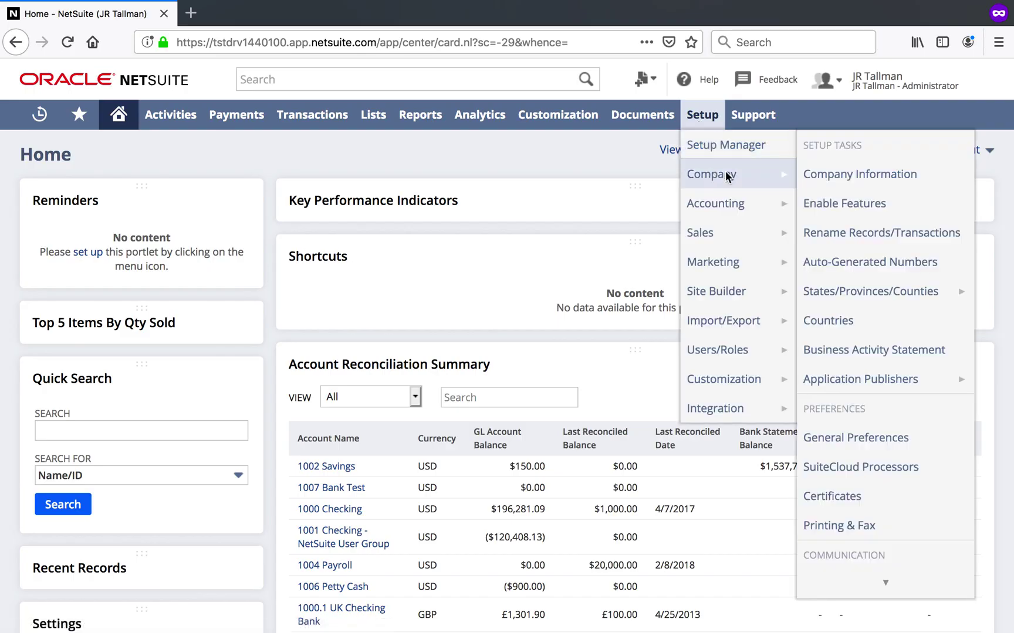
{"action": "left_click", "coordinate": [847, 204]}
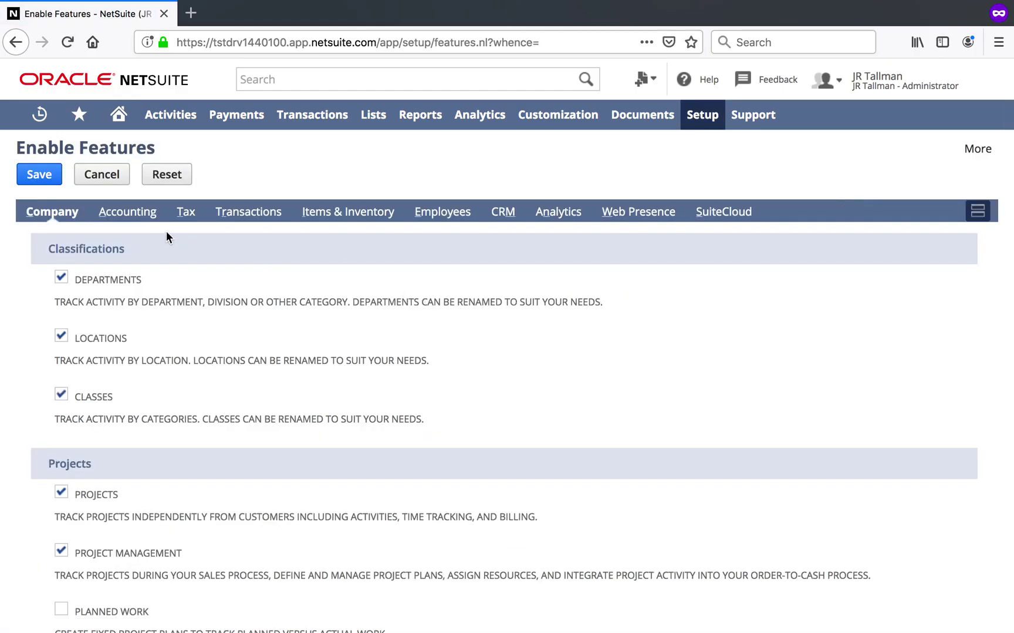
{"action": "left_click", "coordinate": [135, 220]}
{"action": "scroll", "coordinate": [234, 257], "scroll_direction": "down", "scroll_amount": 5}
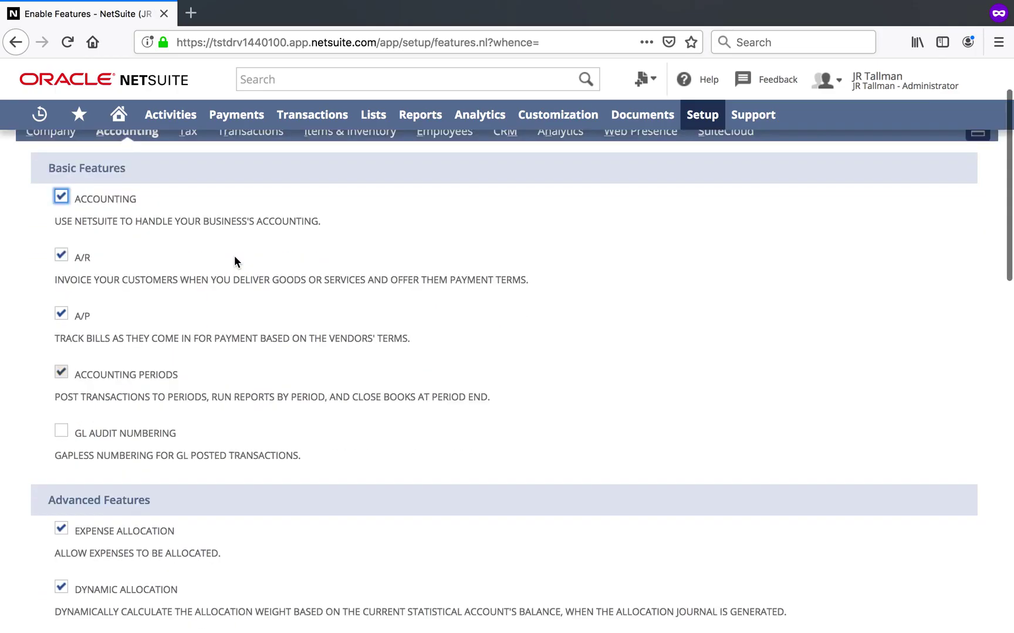
{"action": "scroll", "coordinate": [230, 342], "scroll_direction": "down", "scroll_amount": 2}
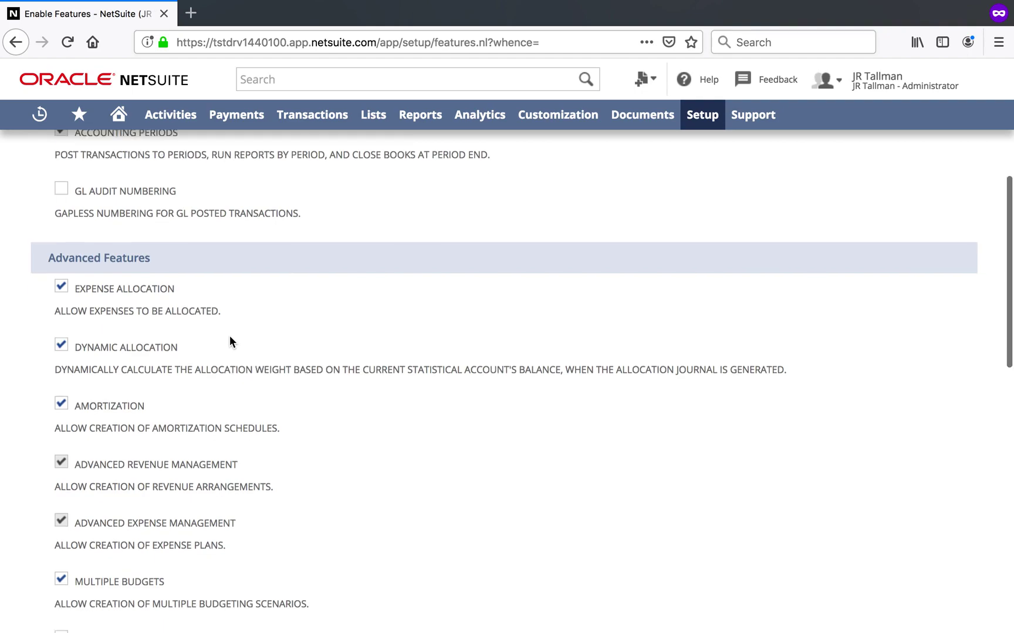
{"action": "scroll", "coordinate": [230, 342], "scroll_direction": "down", "scroll_amount": 2}
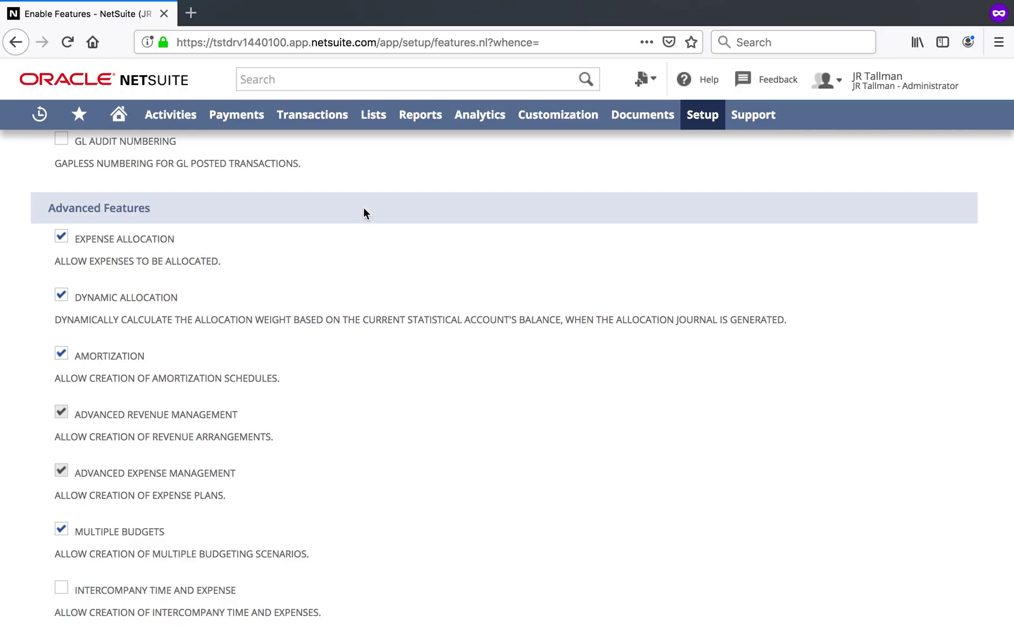
Step: Open the list of Expense Amortization Rules from the accounting lists
{"action": "mouse_move", "coordinate": [378, 128]}
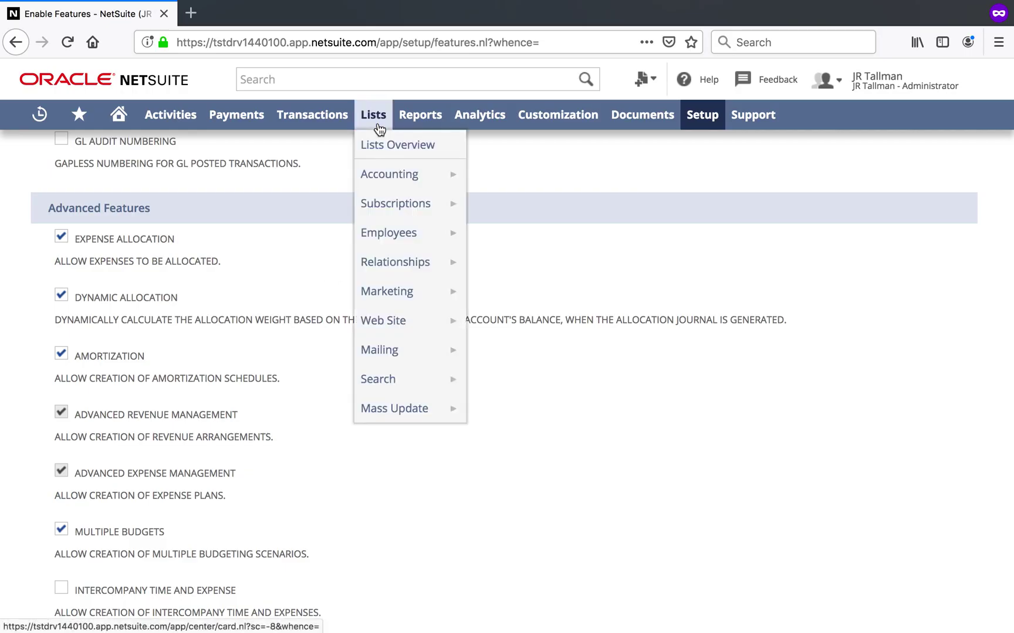
{"action": "mouse_move", "coordinate": [389, 168]}
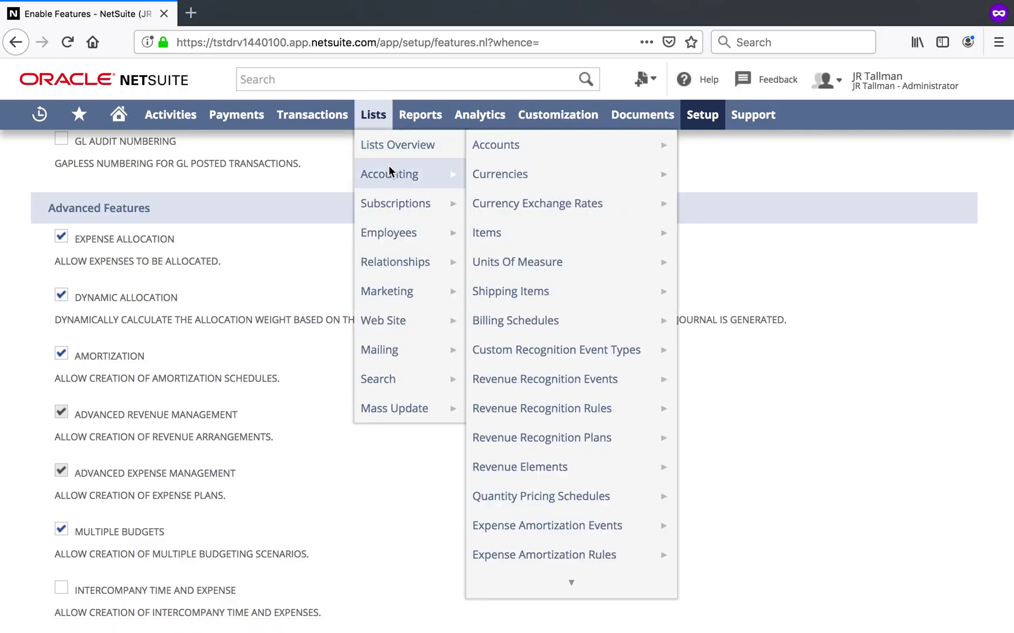
{"action": "scroll", "coordinate": [544, 285], "scroll_direction": "down", "scroll_amount": 3}
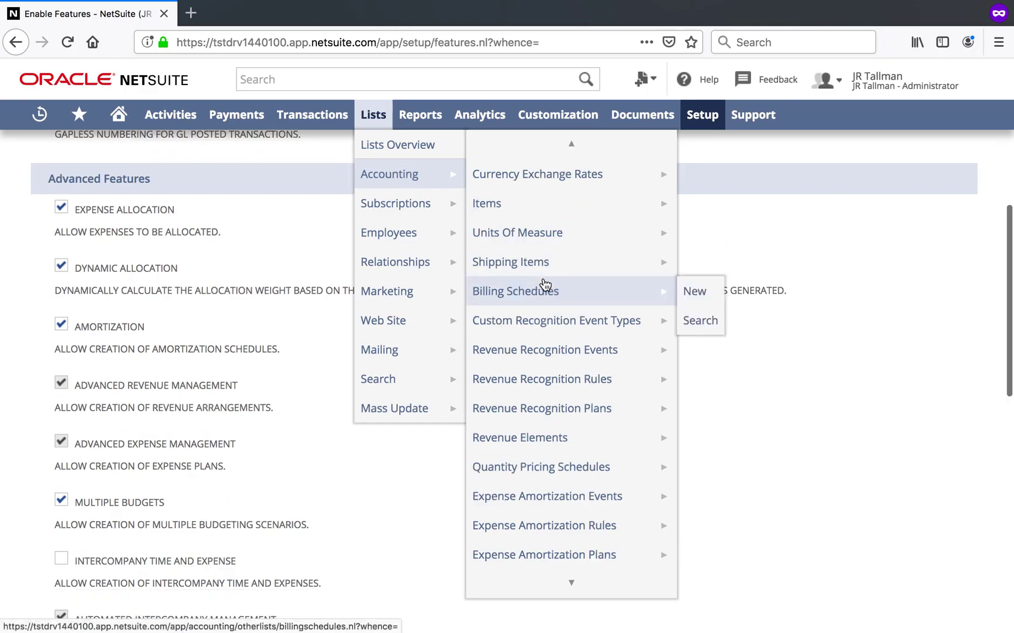
{"action": "mouse_move", "coordinate": [586, 407]}
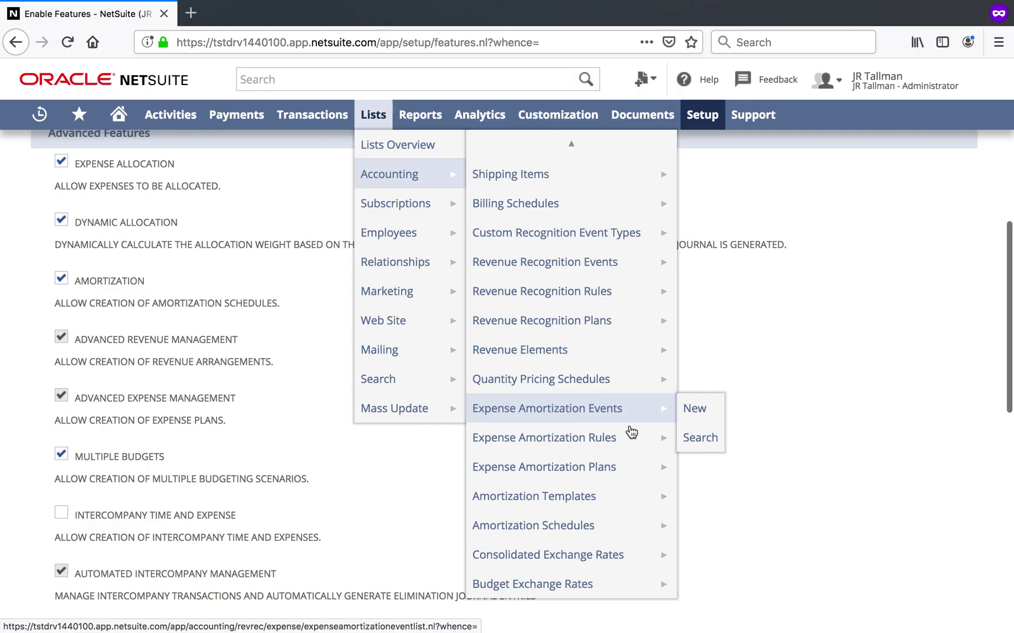
{"action": "mouse_move", "coordinate": [630, 443]}
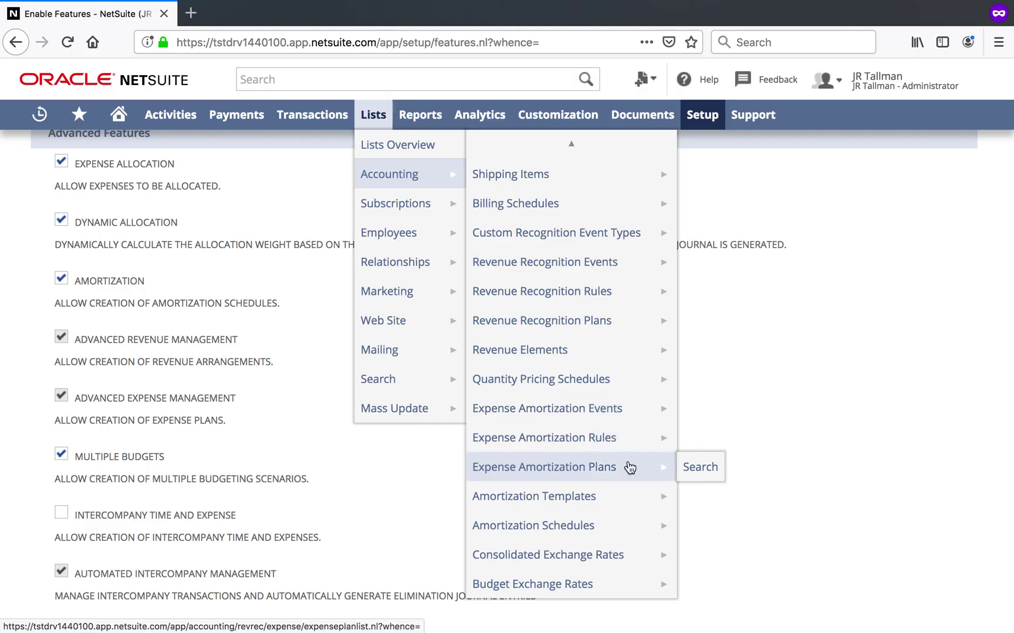
{"action": "mouse_move", "coordinate": [638, 418]}
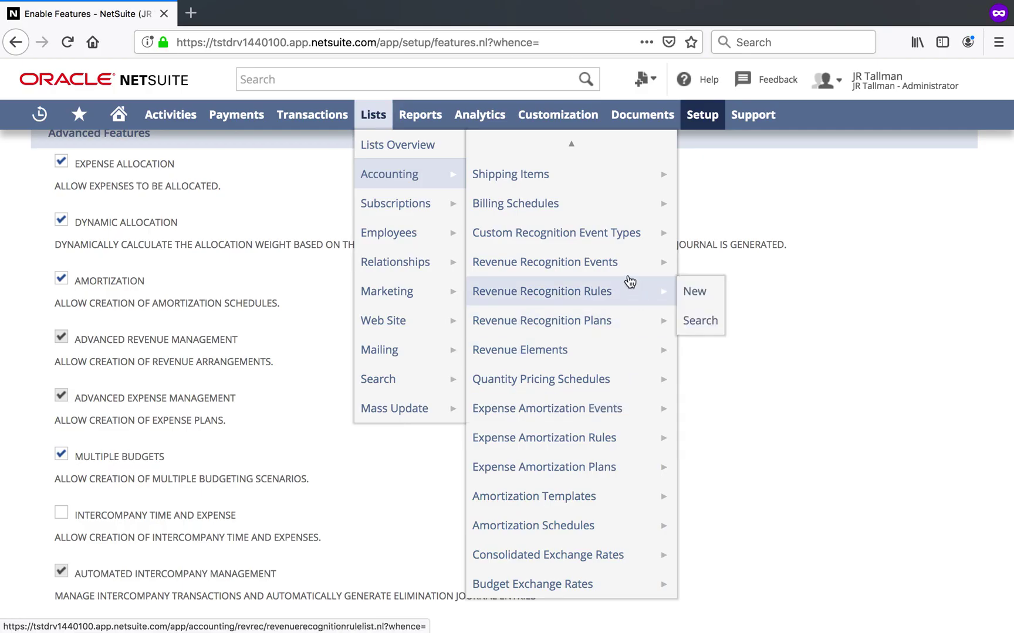
{"action": "mouse_move", "coordinate": [628, 282]}
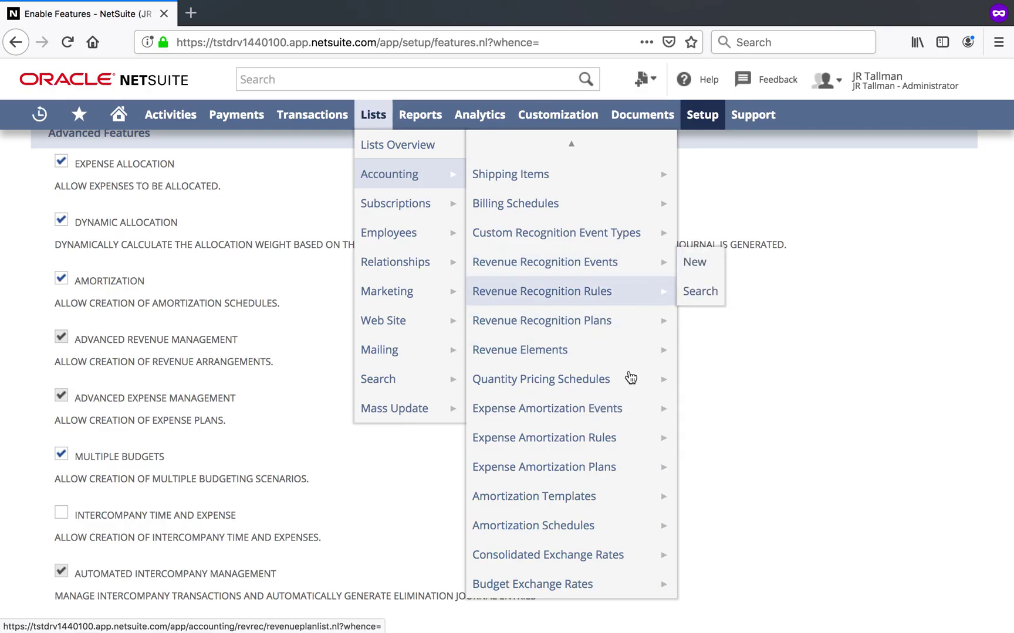
{"action": "left_click", "coordinate": [632, 439]}
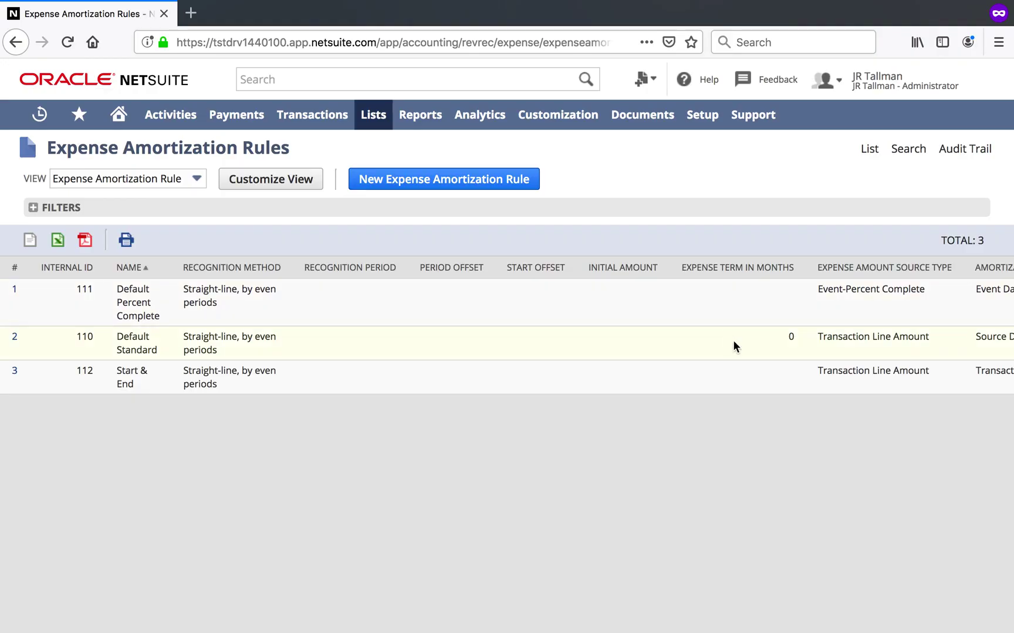
Step: Examine the existing expense amortization rules, comparing their amount source and amortization start and end date source types
{"action": "scroll", "coordinate": [727, 346], "scroll_direction": "right", "scroll_amount": 5}
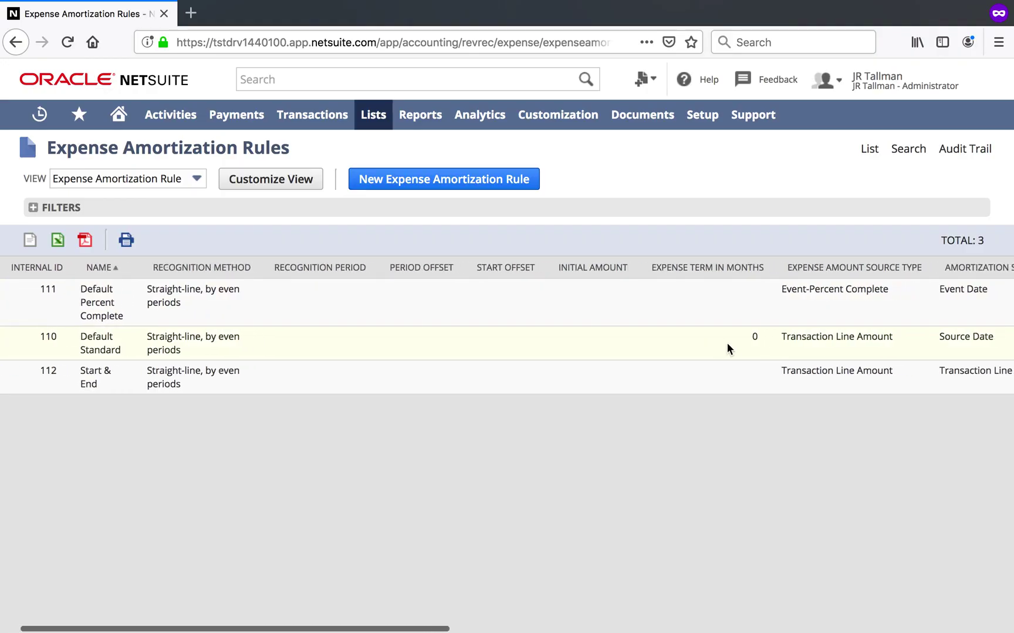
{"action": "scroll", "coordinate": [727, 343], "scroll_direction": "right", "scroll_amount": 3}
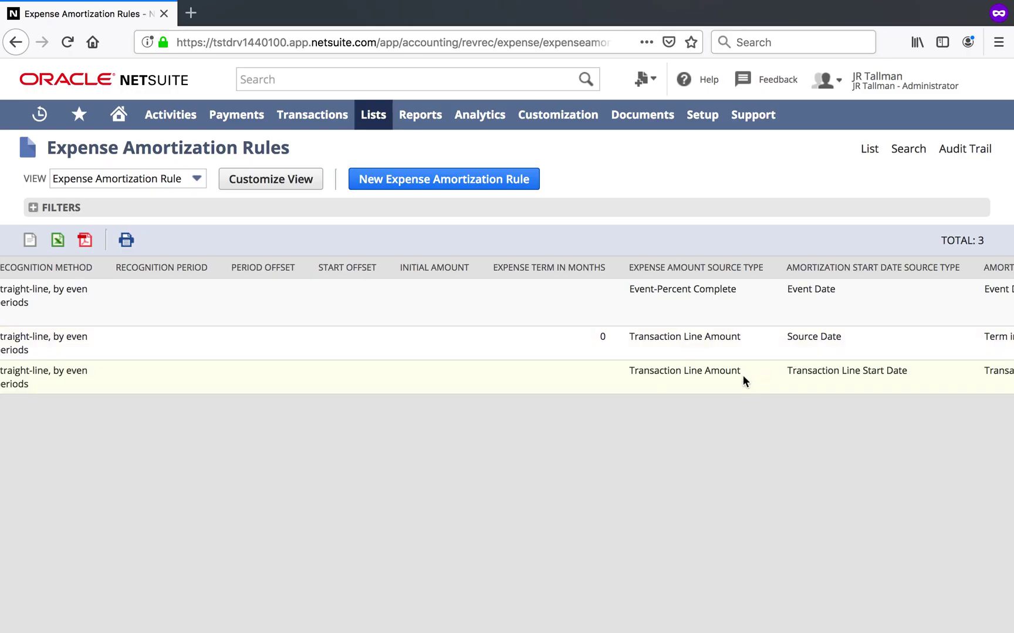
{"action": "scroll", "coordinate": [743, 380], "scroll_direction": "left", "scroll_amount": 5}
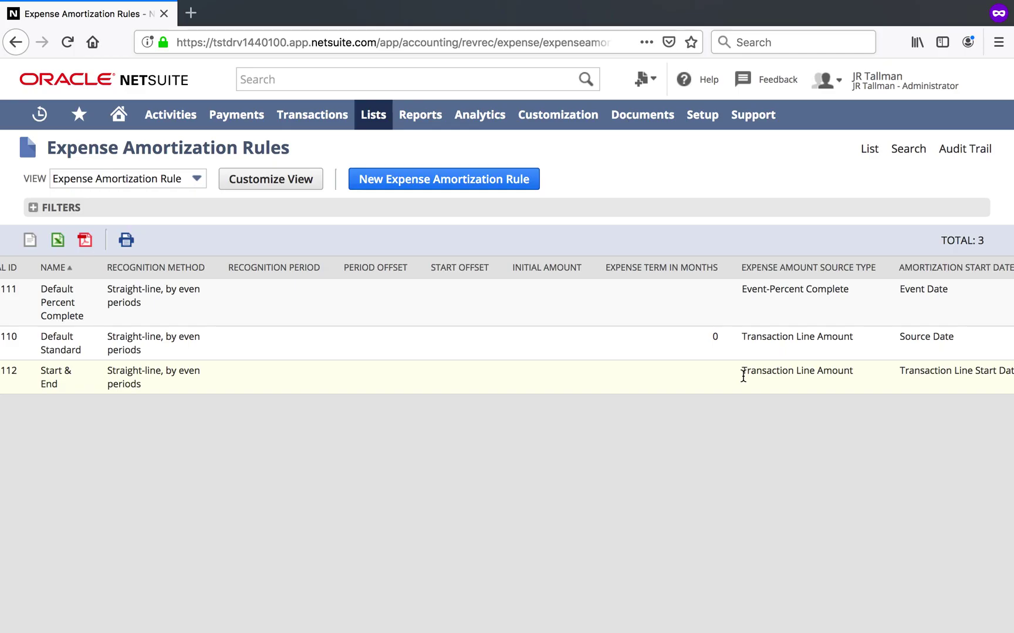
{"action": "scroll", "coordinate": [743, 376], "scroll_direction": "right", "scroll_amount": 5}
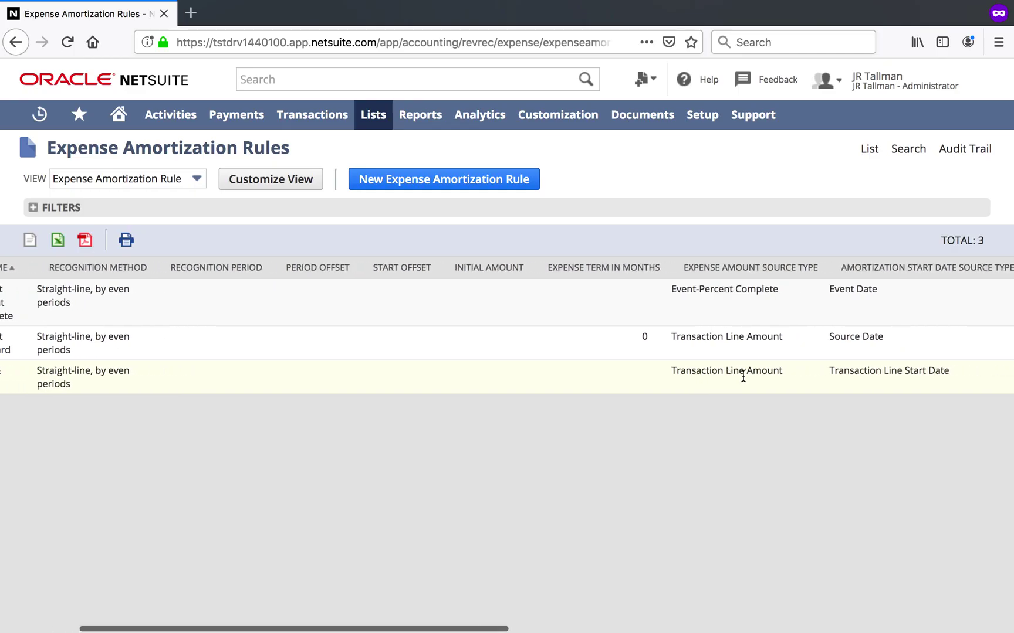
{"action": "scroll", "coordinate": [743, 376], "scroll_direction": "right", "scroll_amount": 4}
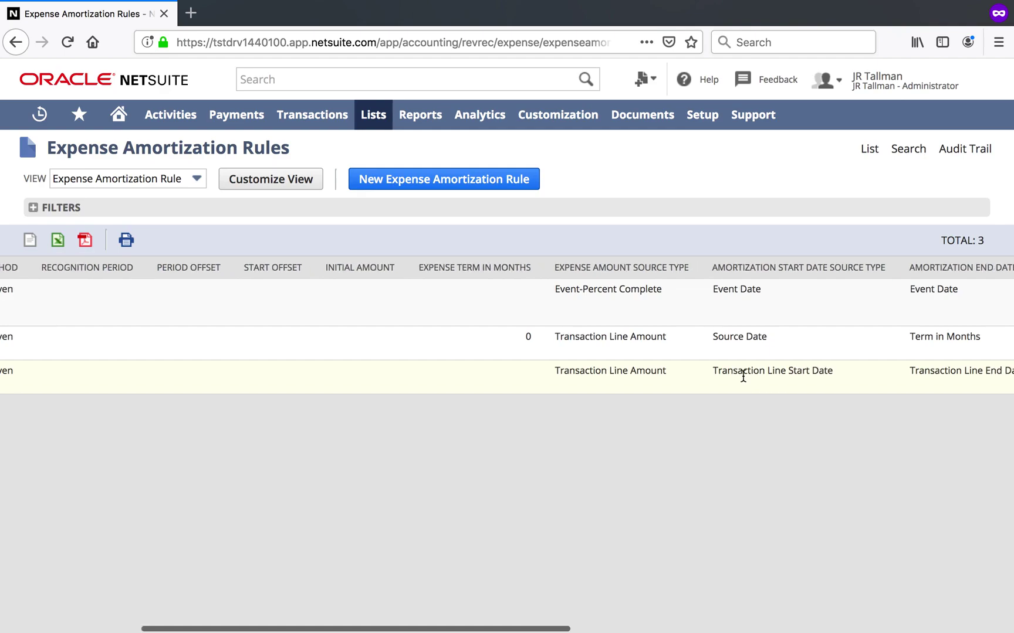
{"action": "scroll", "coordinate": [742, 376], "scroll_direction": "right", "scroll_amount": 1}
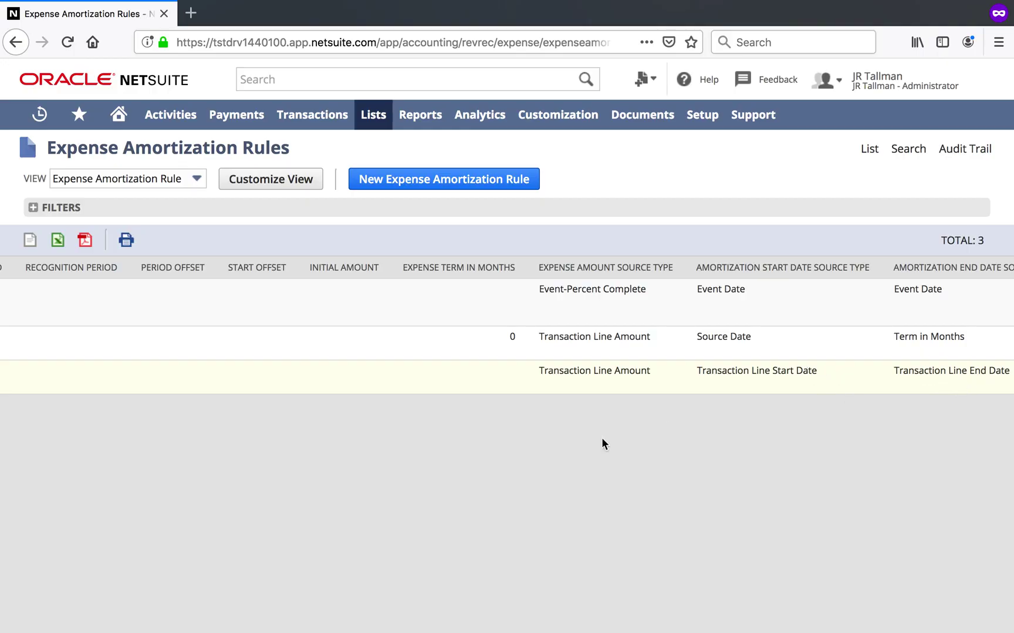
{"action": "scroll", "coordinate": [452, 463], "scroll_direction": "left", "scroll_amount": 5}
{"action": "scroll", "coordinate": [264, 433], "scroll_direction": "left", "scroll_amount": 5}
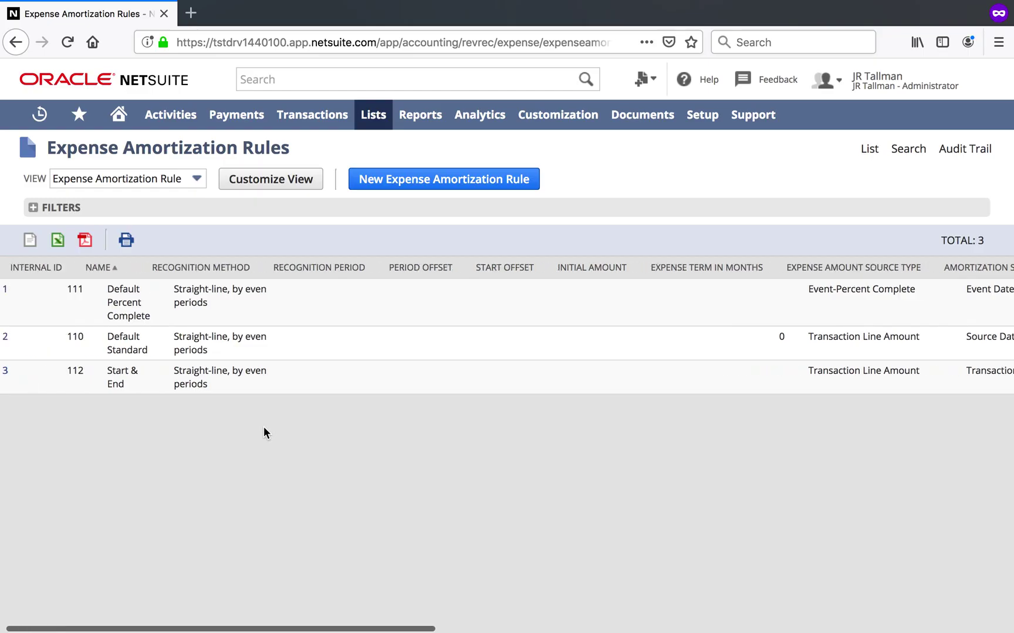
Step: Open the Start & End rule, check which fields are editable, and leave edit mode without saving
{"action": "left_click", "coordinate": [17, 371]}
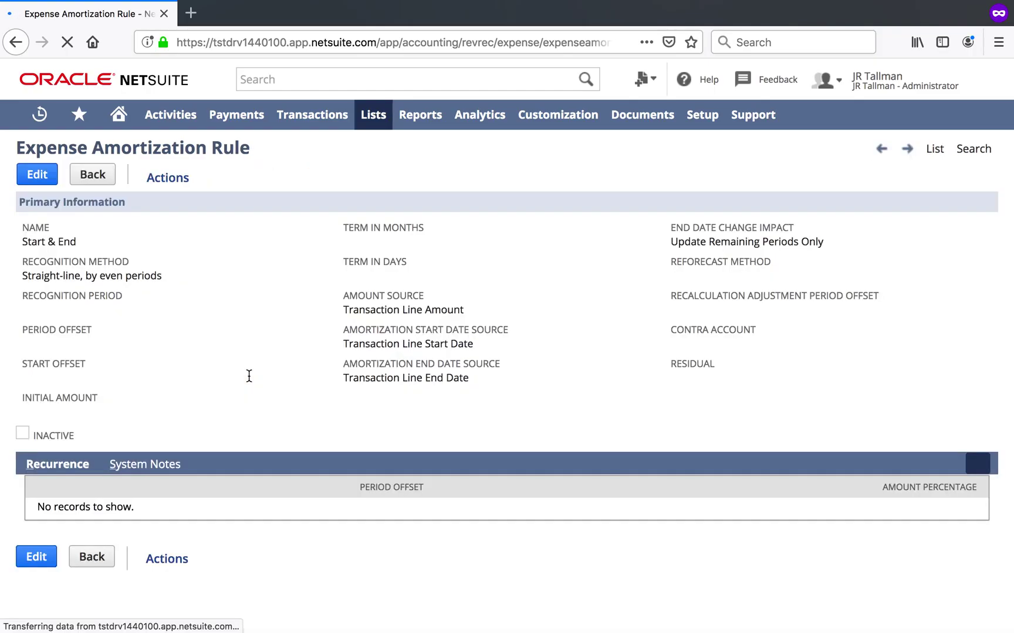
{"action": "left_click", "coordinate": [46, 182]}
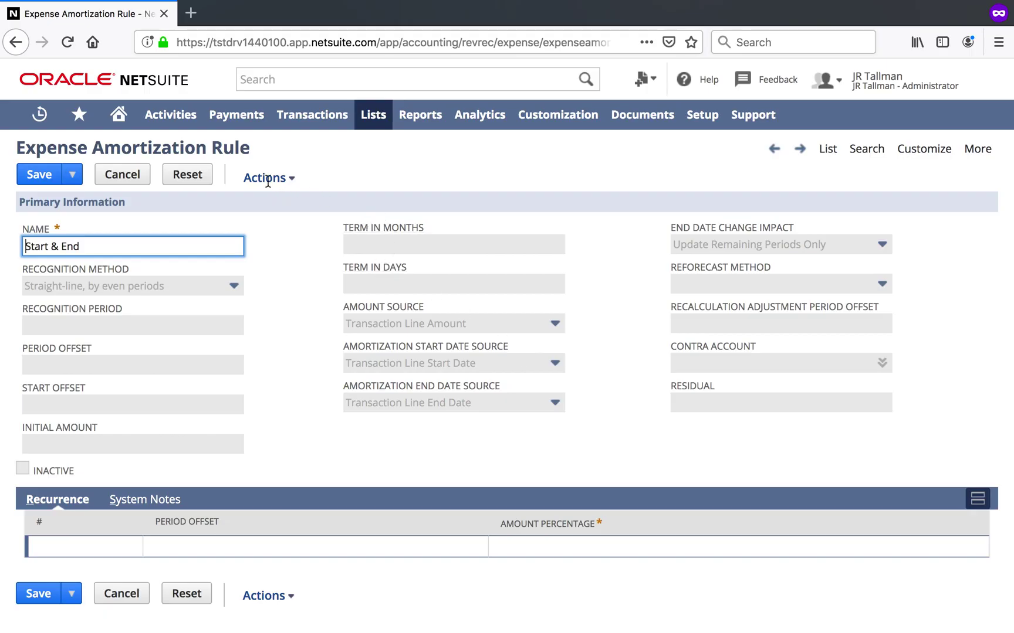
{"action": "left_click", "coordinate": [146, 177]}
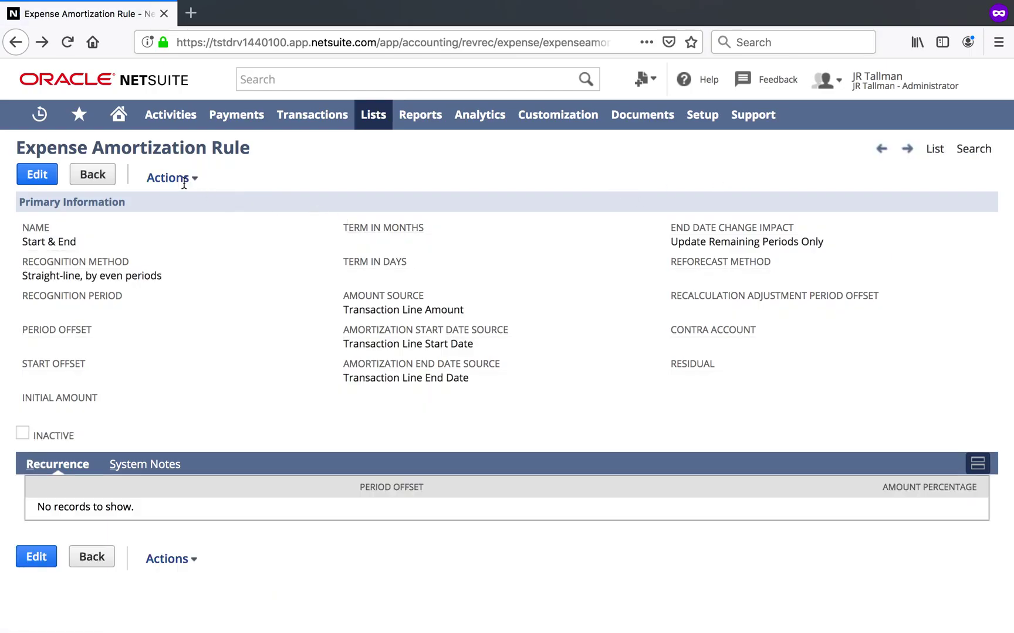
Step: Start a new expense amortization rule with Transaction Line Start Date and Transaction Line End Date as its amortization date sources
{"action": "left_click", "coordinate": [170, 196]}
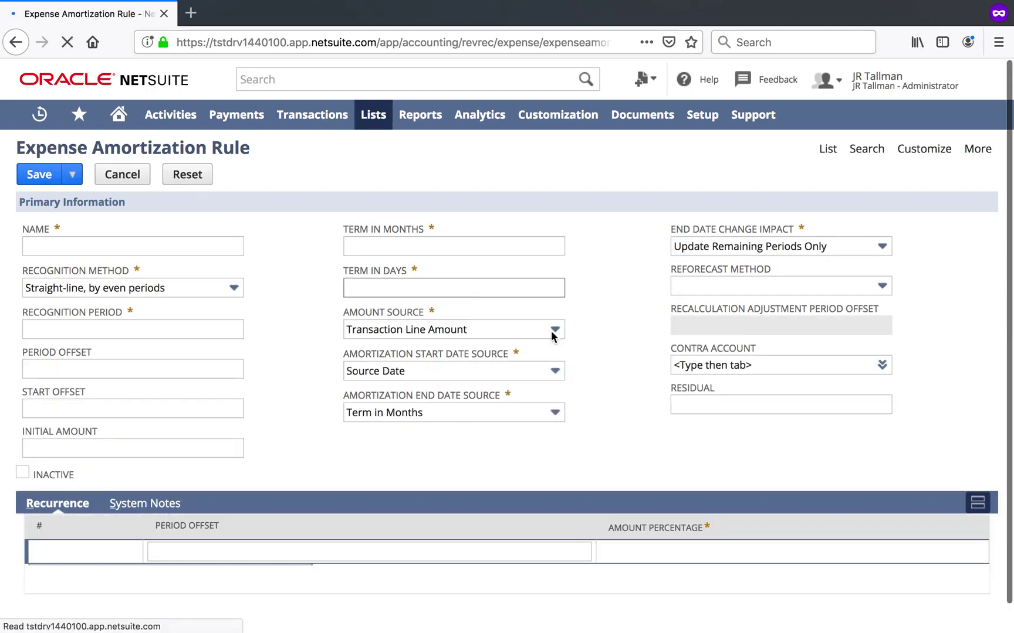
{"action": "left_click", "coordinate": [542, 368]}
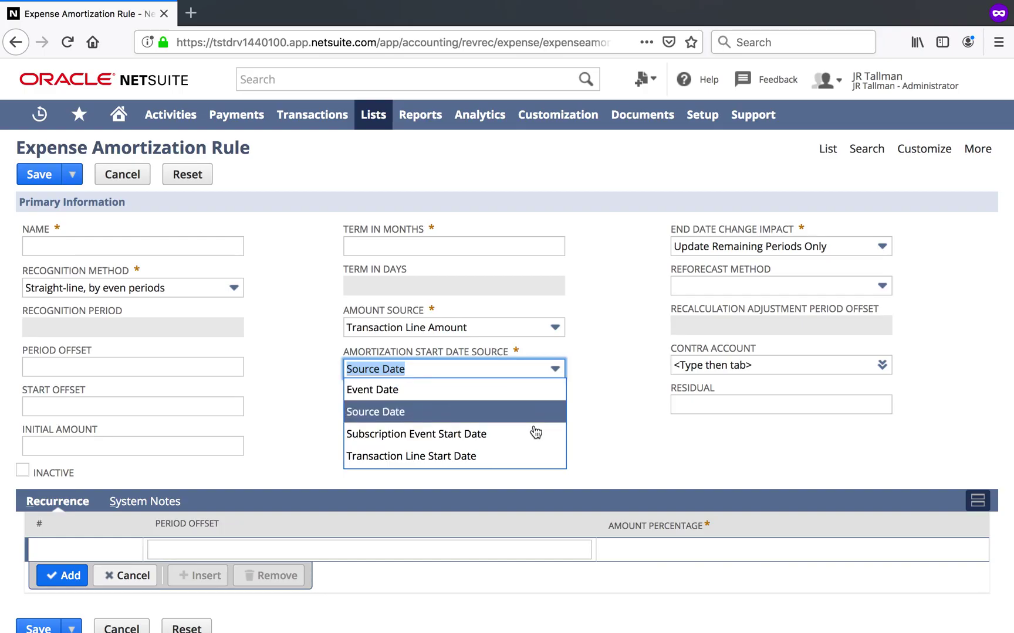
{"action": "left_click", "coordinate": [526, 463]}
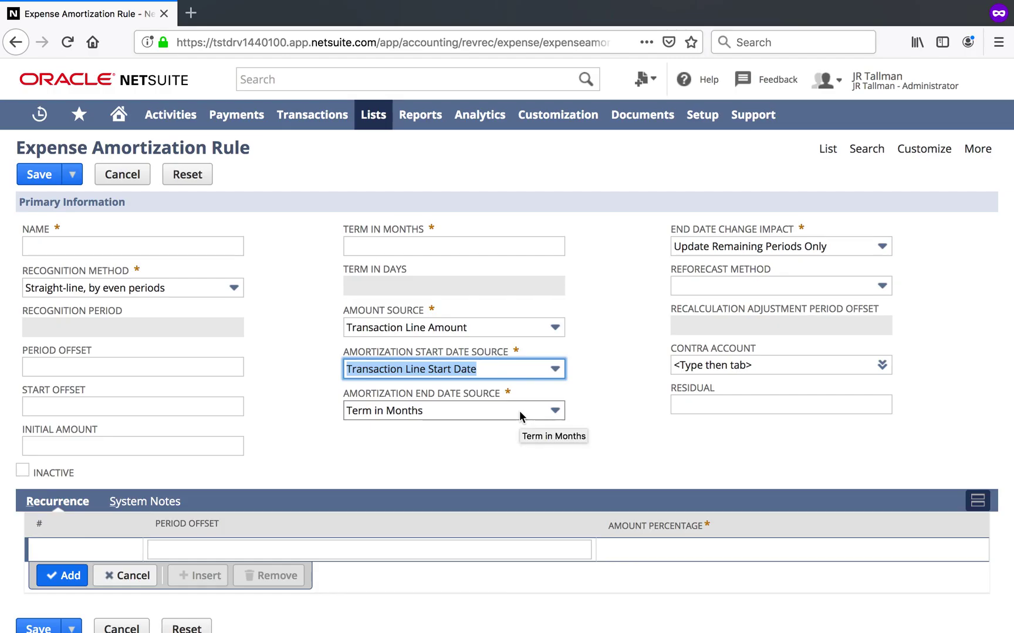
{"action": "left_click", "coordinate": [520, 417]}
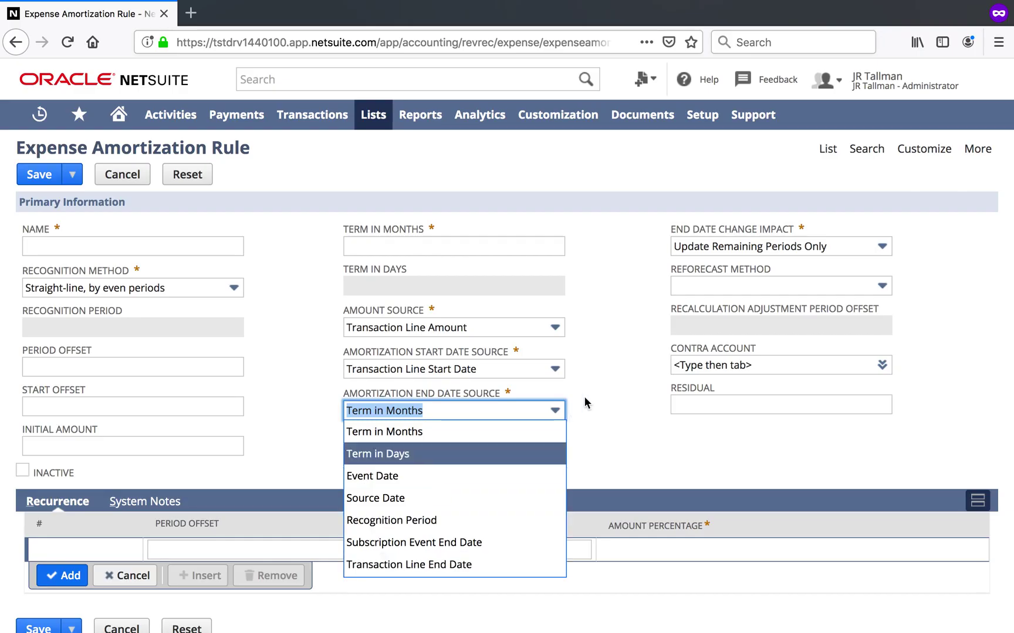
{"action": "left_click", "coordinate": [611, 346]}
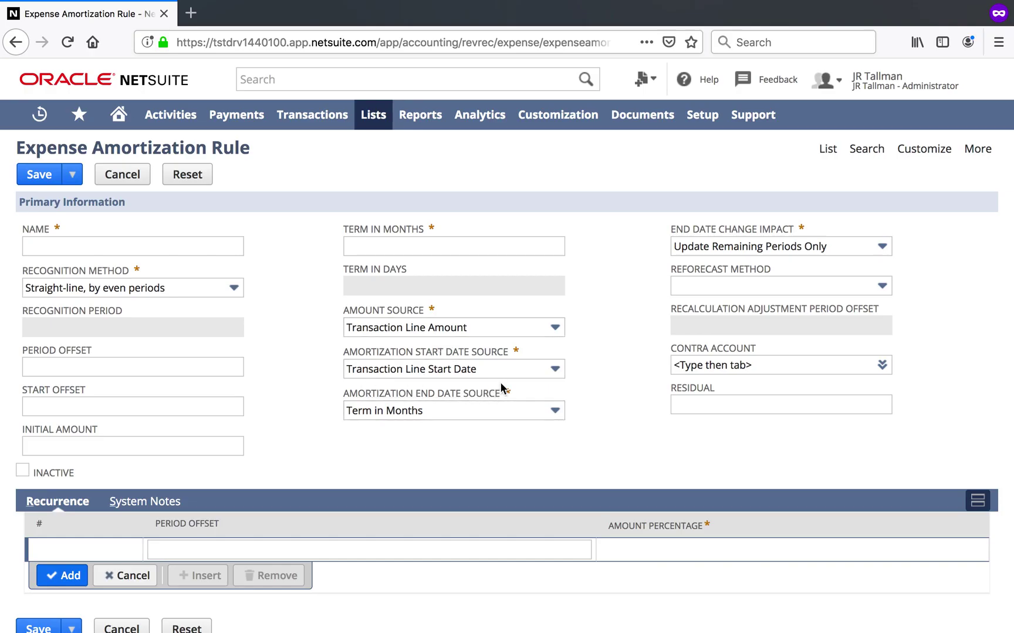
{"action": "left_click", "coordinate": [485, 411]}
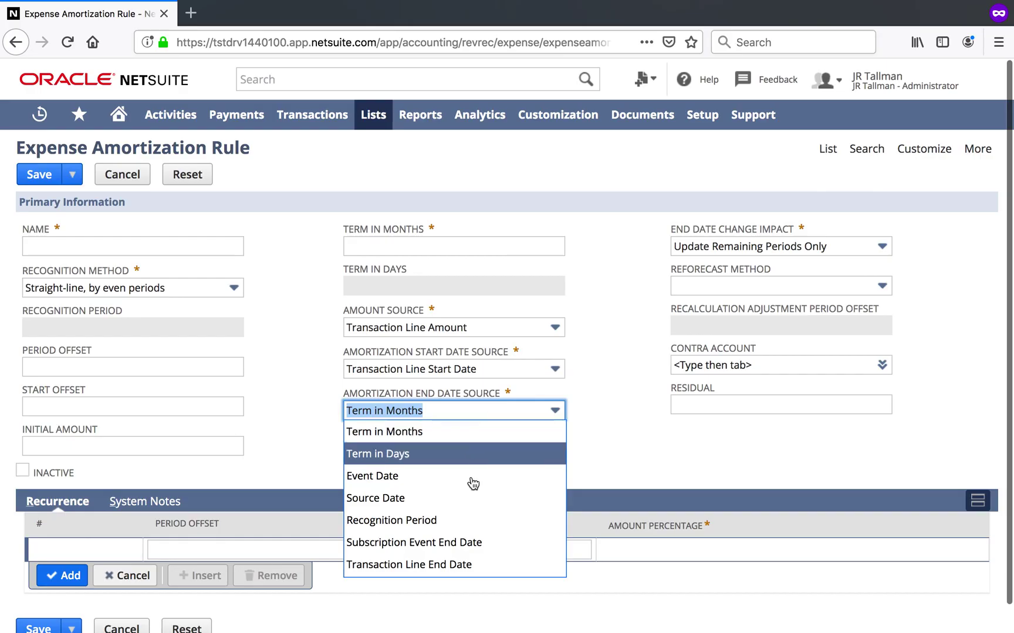
{"action": "left_click", "coordinate": [444, 566]}
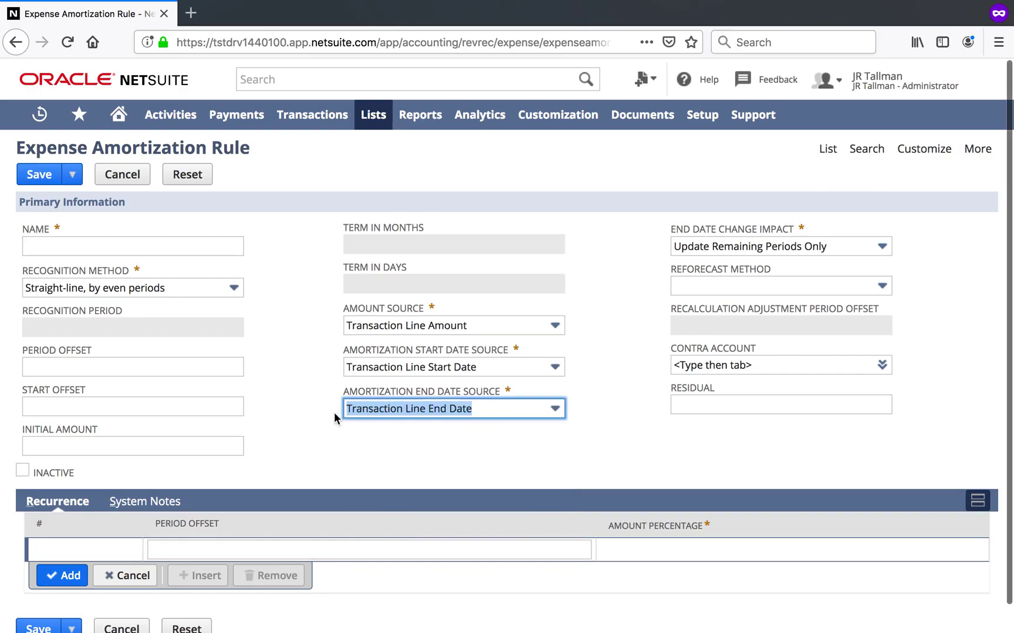
Step: Discard the unsaved new rule and return to the Expense Amortization Rules list
{"action": "left_click", "coordinate": [151, 249]}
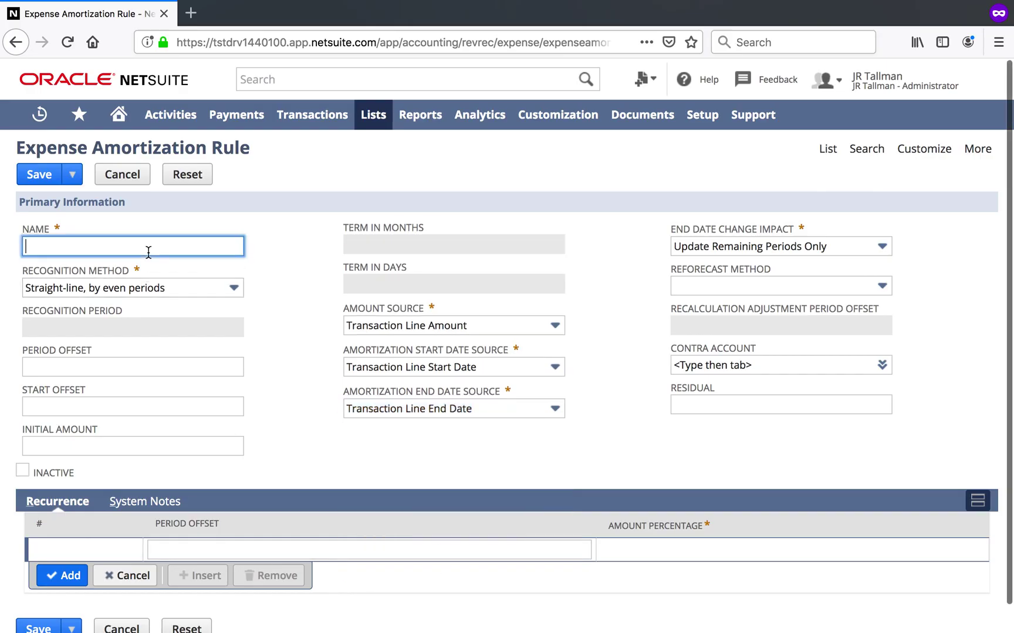
{"action": "left_click", "coordinate": [314, 236]}
{"action": "left_click", "coordinate": [823, 151]}
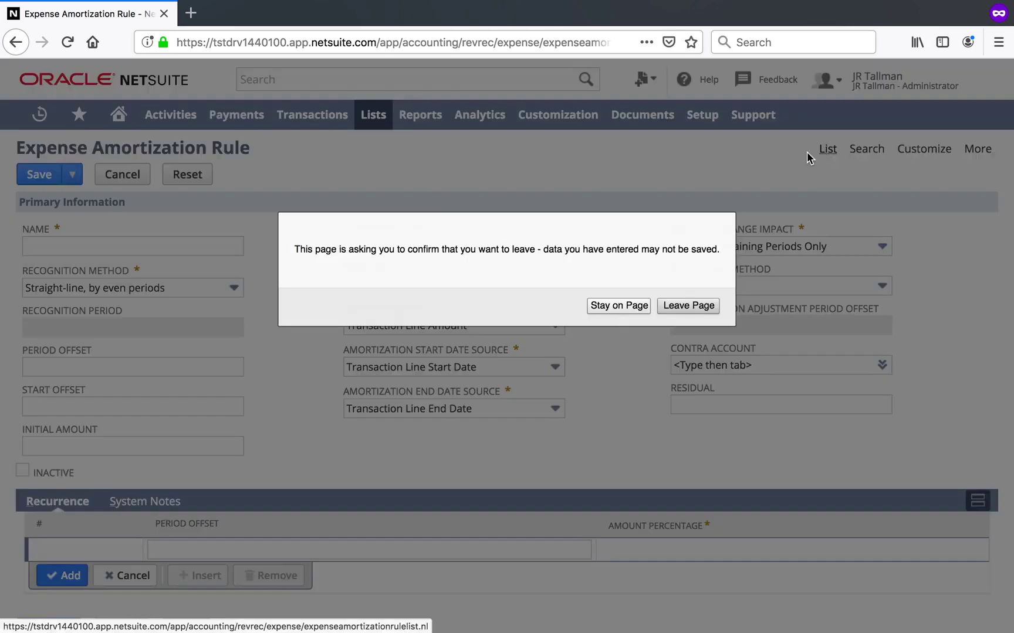
{"action": "left_click", "coordinate": [617, 306]}
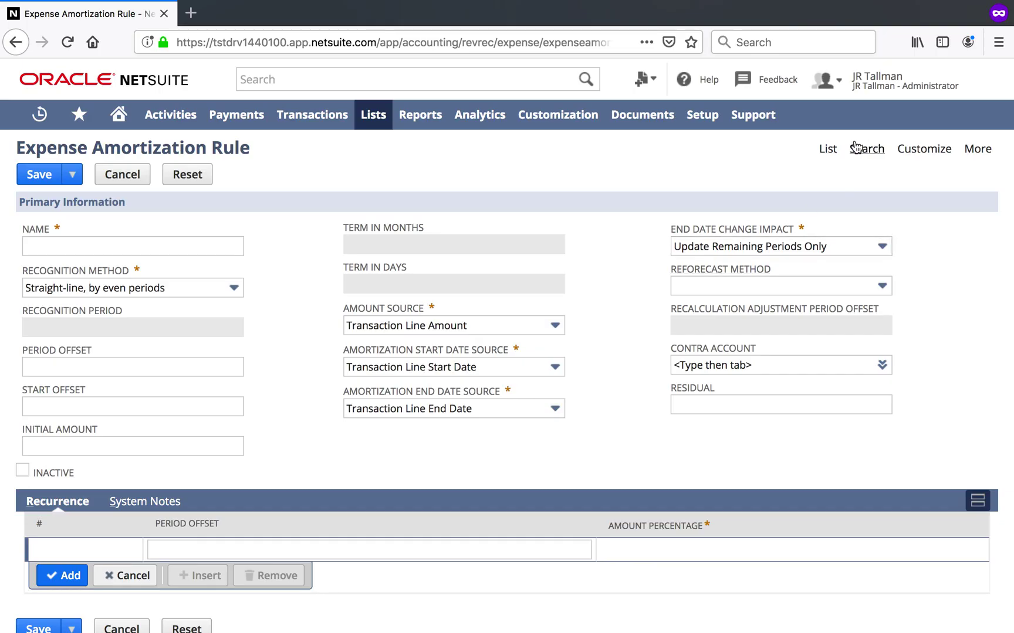
{"action": "left_click", "coordinate": [827, 149]}
{"action": "left_click", "coordinate": [680, 307]}
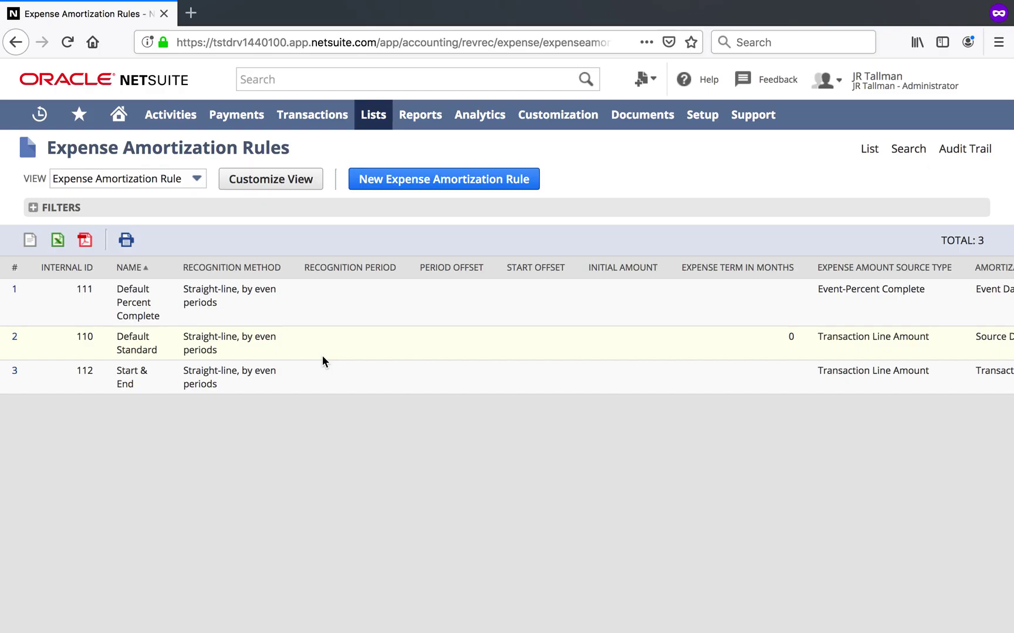
Step: Start a new vendor bill and choose Oracle as the vendor
{"action": "mouse_move", "coordinate": [316, 120]}
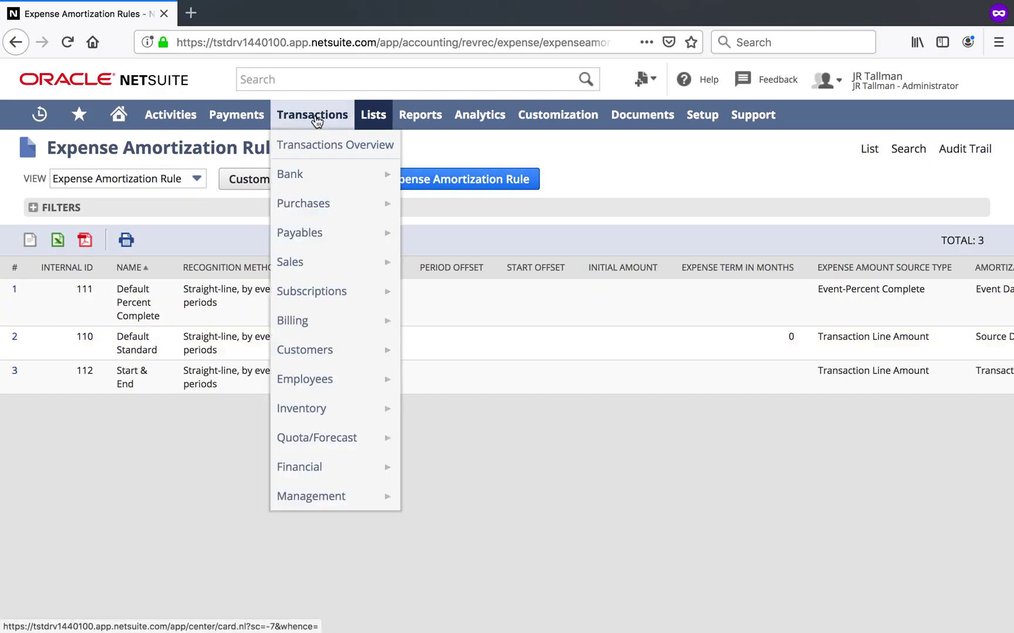
{"action": "mouse_move", "coordinate": [312, 233]}
{"action": "left_click", "coordinate": [440, 262]}
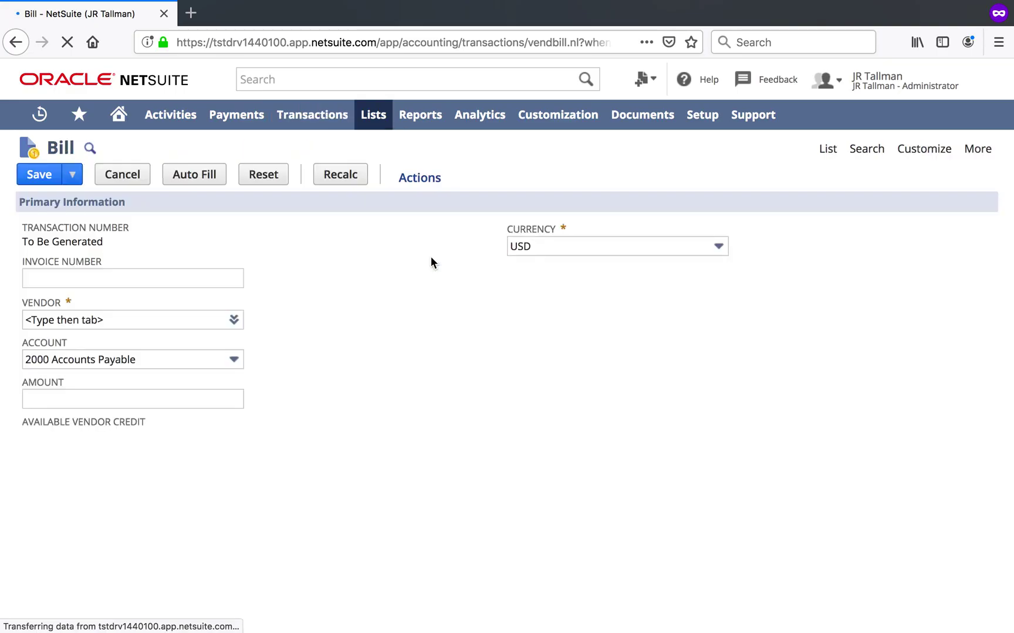
{"action": "left_click", "coordinate": [168, 323]}
{"action": "type", "text": "oracle"}
{"action": "left_click", "coordinate": [122, 340]}
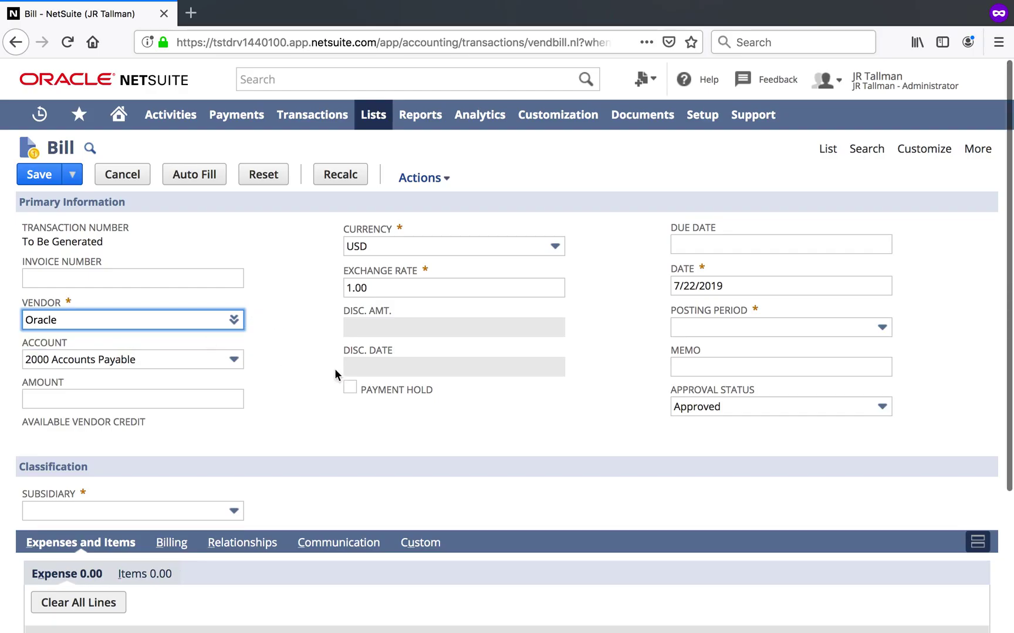
Step: Set the bill's approval status to Pending Approval
{"action": "scroll", "coordinate": [335, 375], "scroll_direction": "down", "scroll_amount": 1}
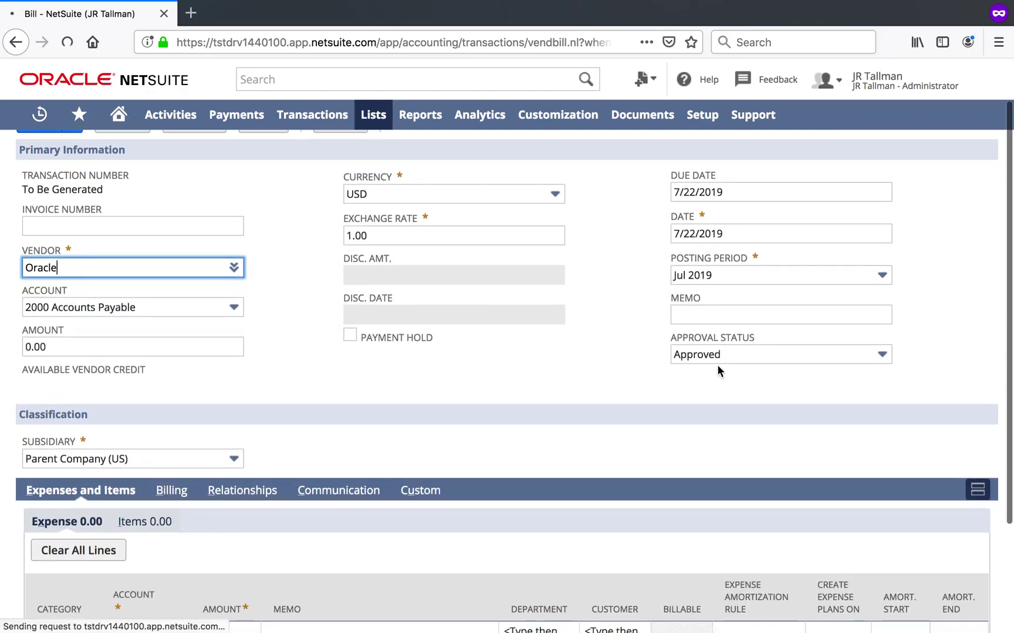
{"action": "left_click", "coordinate": [767, 354]}
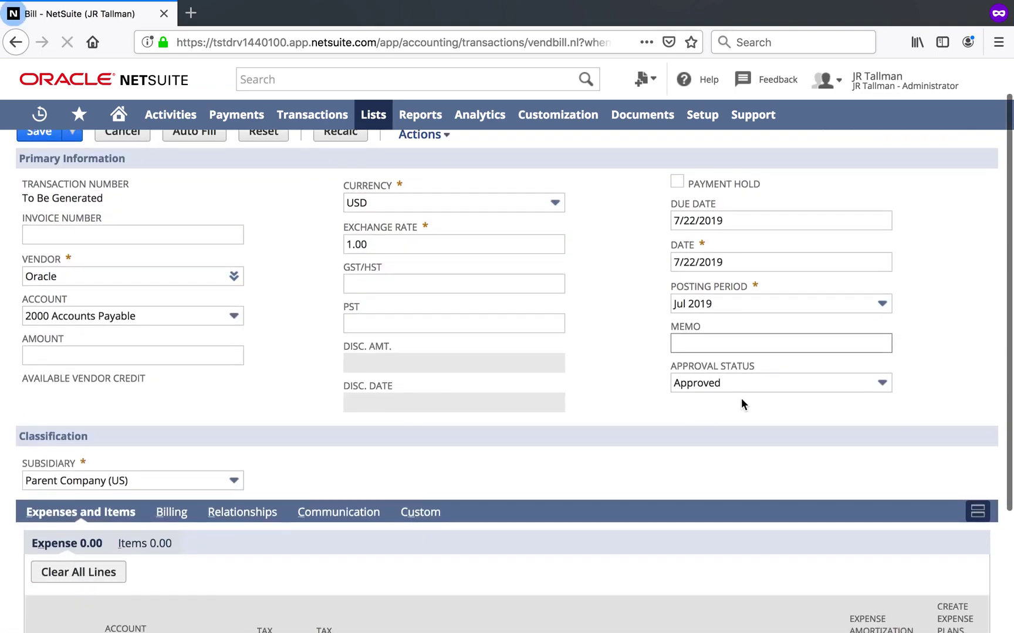
{"action": "left_click", "coordinate": [753, 385]}
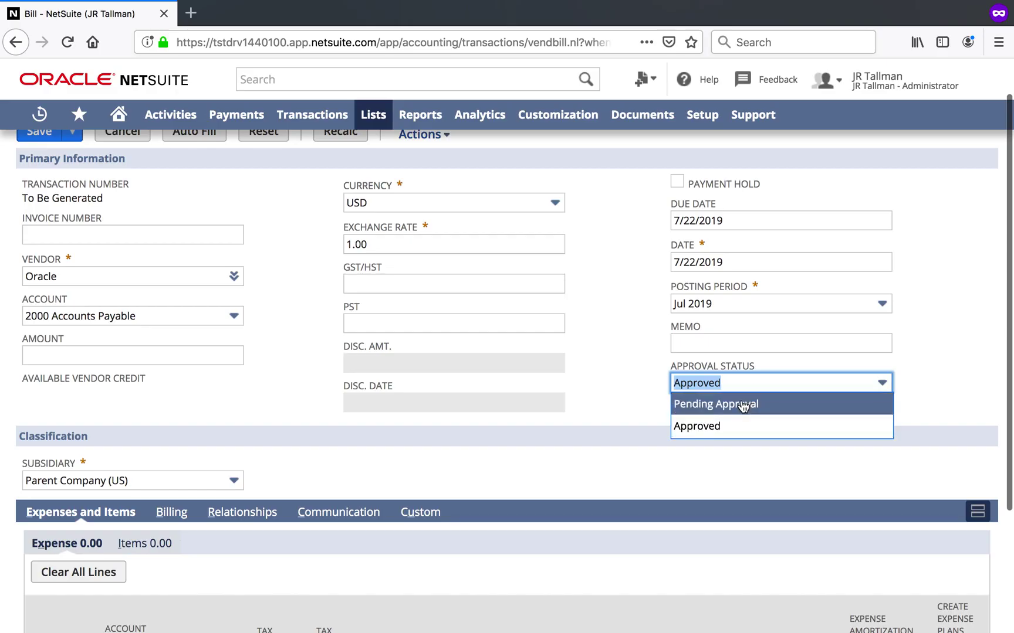
{"action": "left_click", "coordinate": [746, 404]}
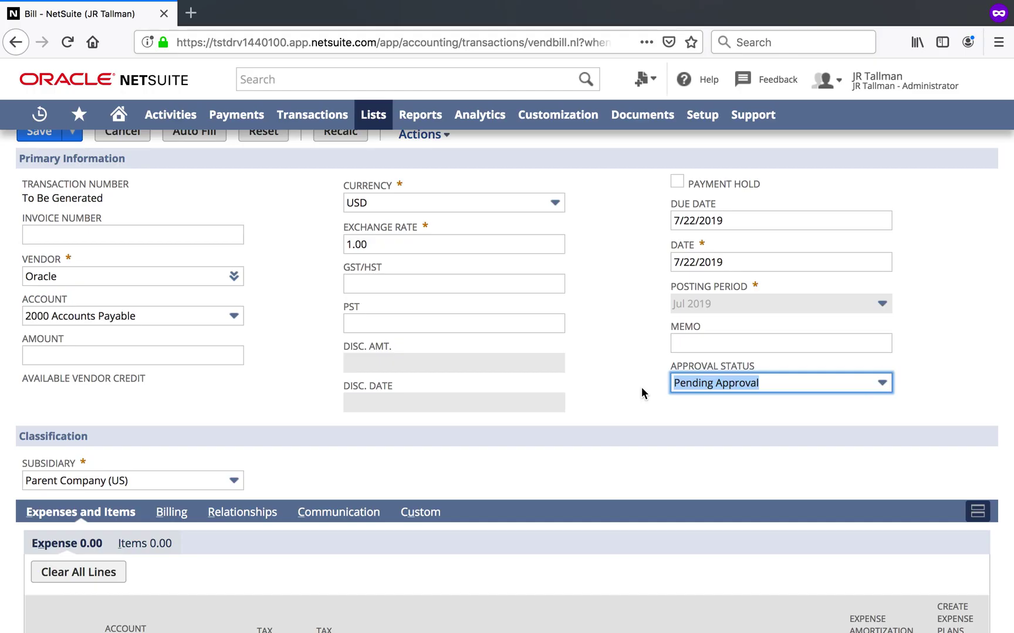
{"action": "left_click", "coordinate": [641, 393]}
Step: Fill in an expense line with the Insurance Expense account, an amount of 500 and the memo "Memo 123"
{"action": "scroll", "coordinate": [640, 389], "scroll_direction": "down", "scroll_amount": 3}
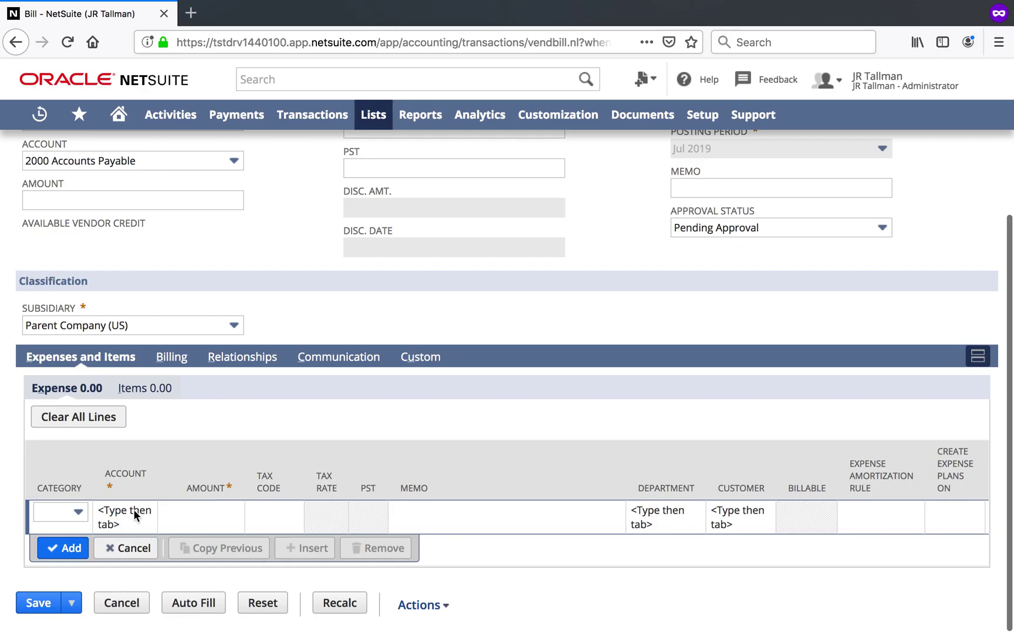
{"action": "left_click", "coordinate": [133, 509]}
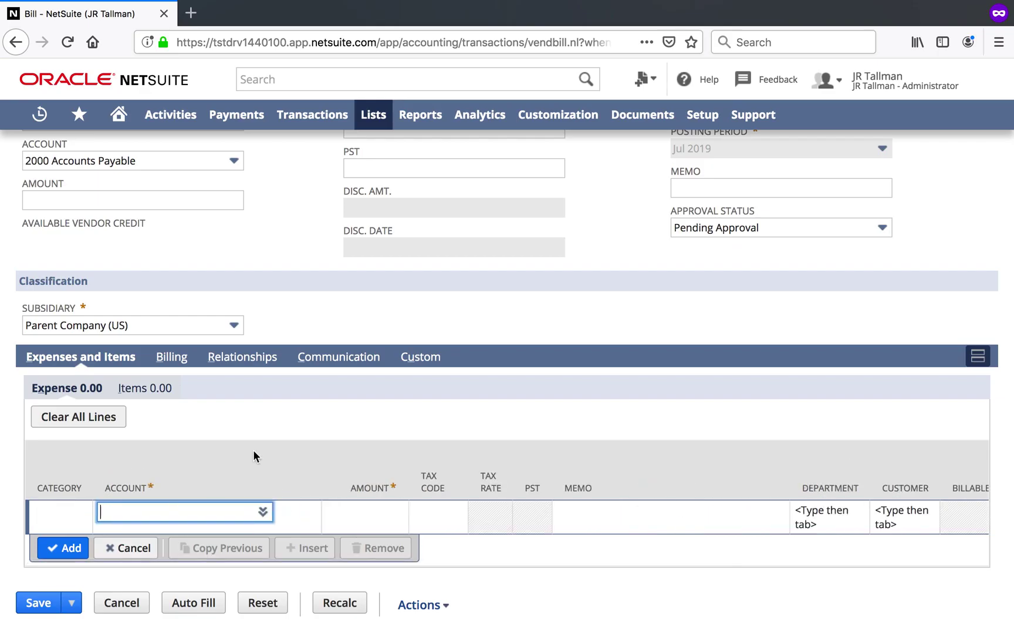
{"action": "type", "text": "insurance"}
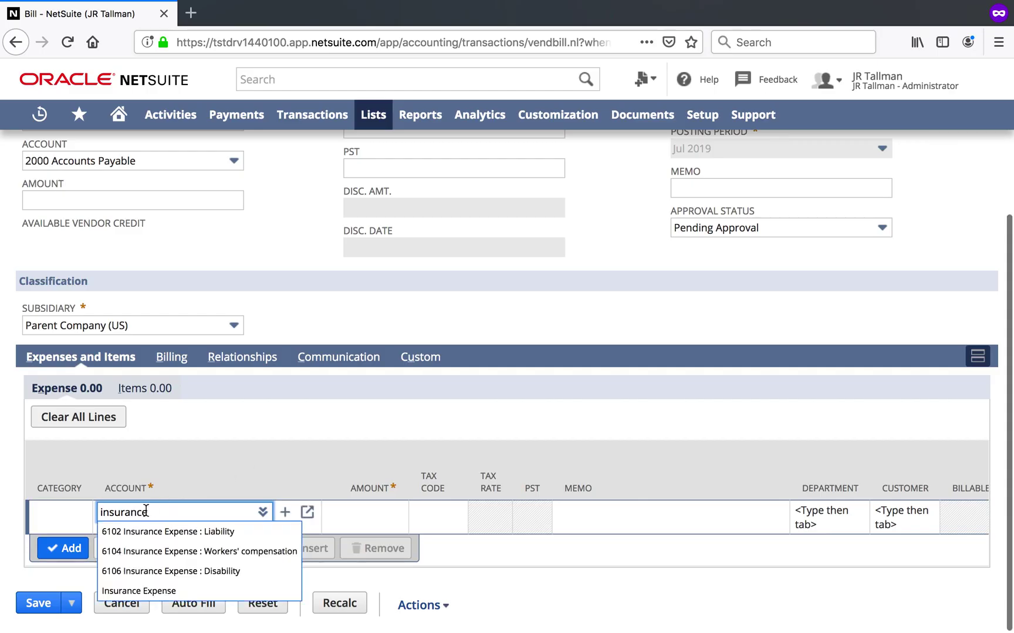
{"action": "left_click", "coordinate": [158, 584]}
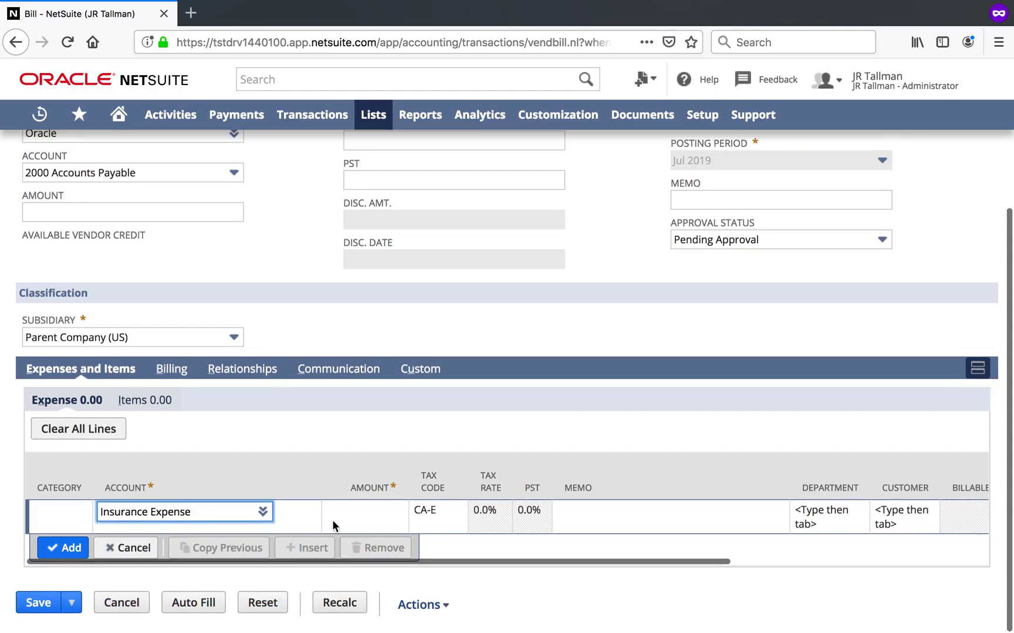
{"action": "type", "text": "500"}
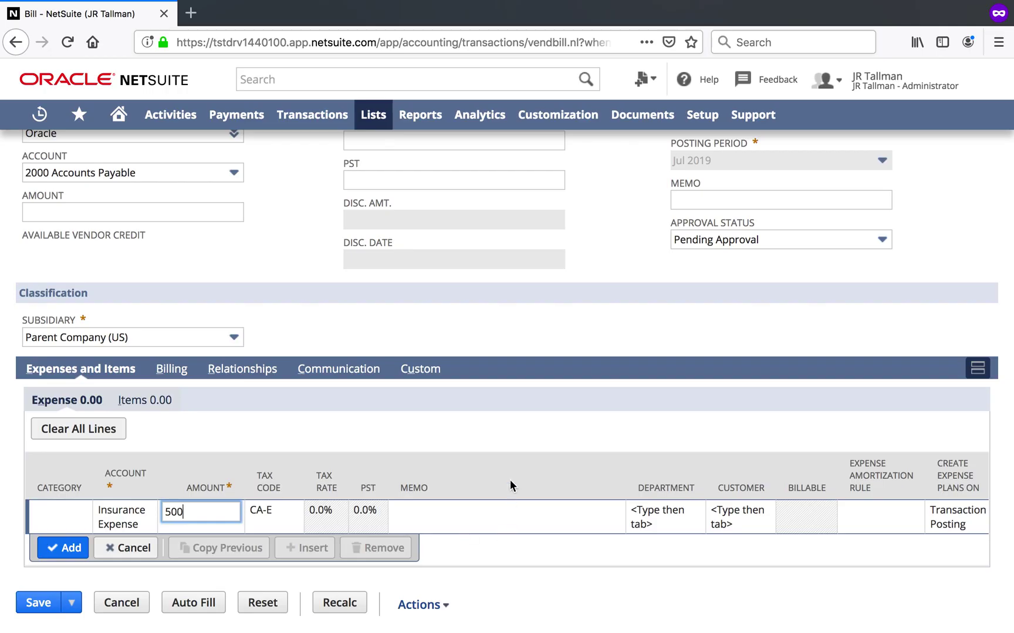
{"action": "key", "text": "Tab"}
{"action": "left_click", "coordinate": [544, 508]}
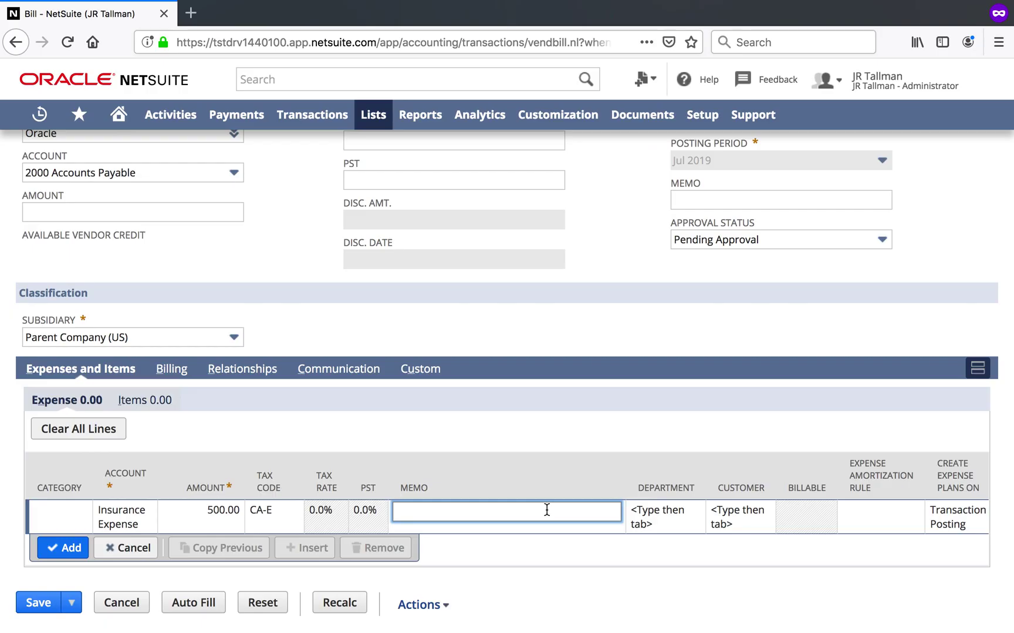
{"action": "type", "text": "Memo 123"}
{"action": "key", "text": "Tab"}
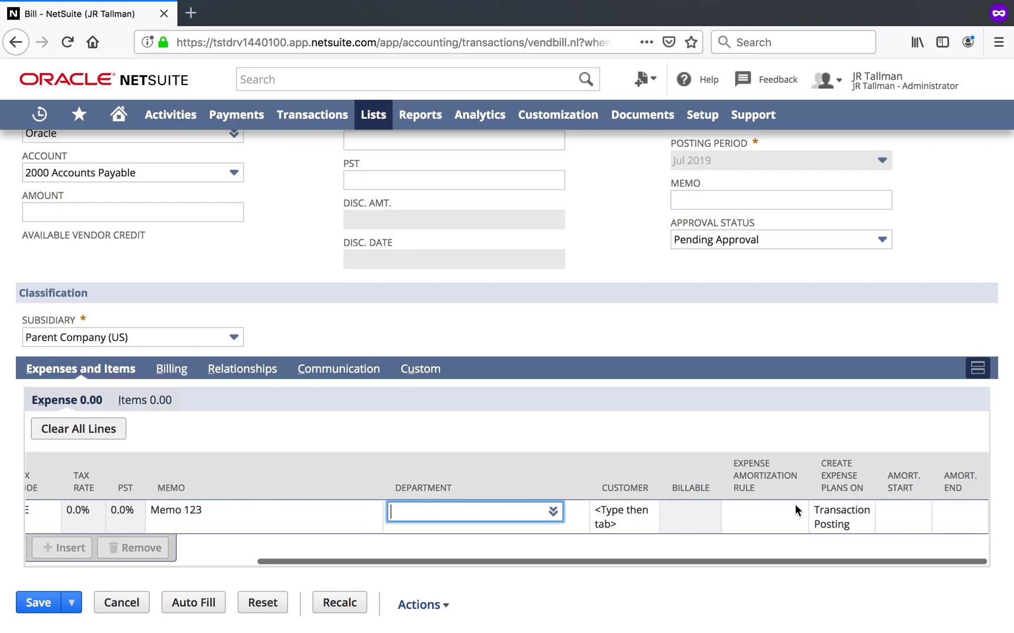
Step: Assign the Start & End expense amortization rule to the insurance expense line
{"action": "left_click", "coordinate": [773, 511]}
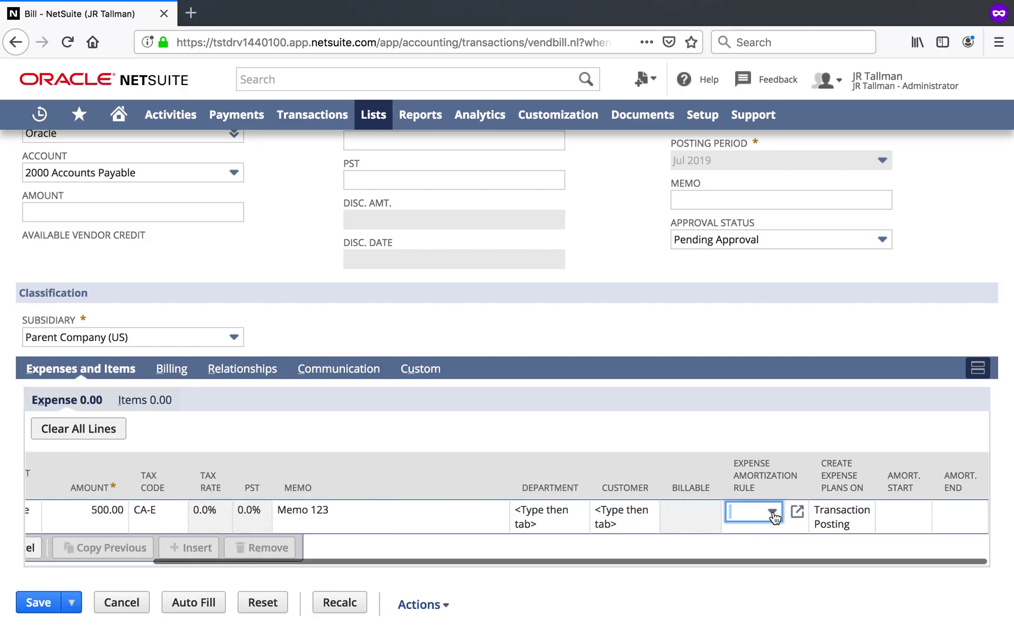
{"action": "left_click", "coordinate": [767, 513]}
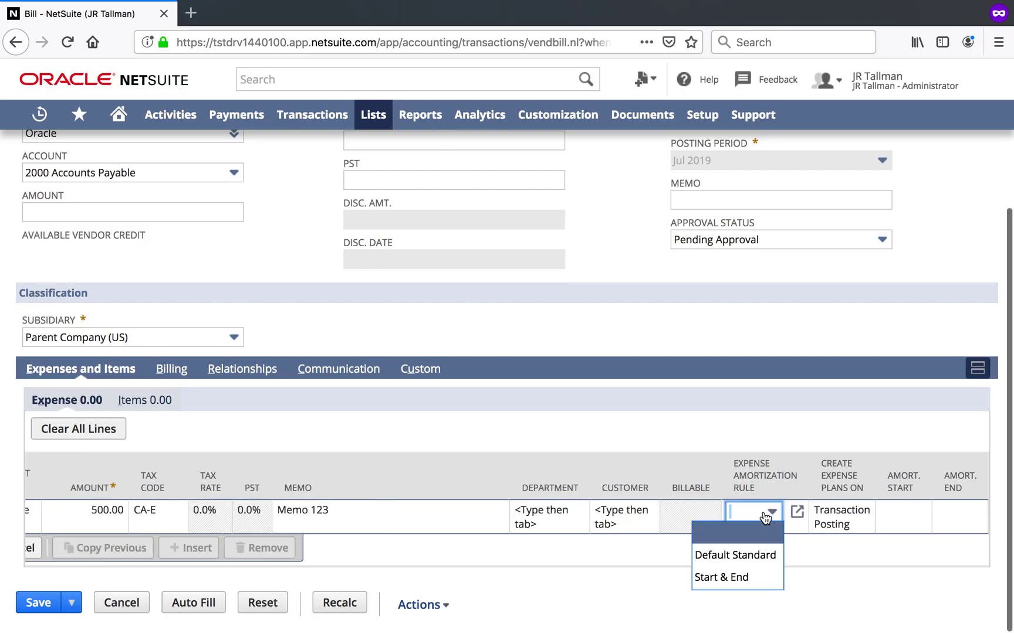
{"action": "left_click", "coordinate": [745, 579]}
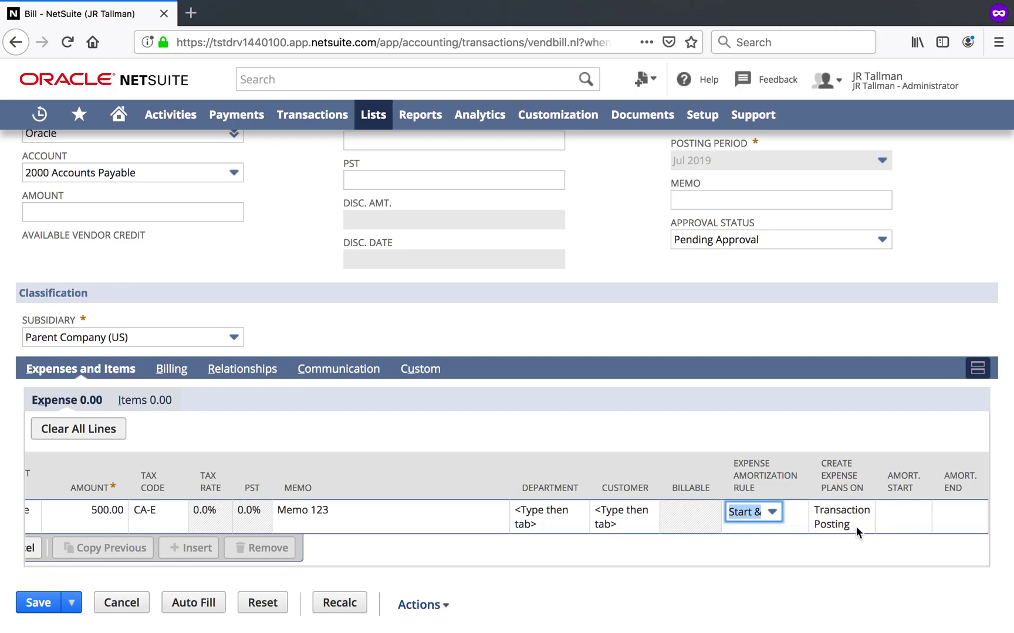
Step: Set the line's amortization start to 7/22/2019 and its end to 12/31/19, and add the line to the bill
{"action": "left_click", "coordinate": [890, 512]}
{"action": "scroll", "coordinate": [932, 543], "scroll_direction": "right", "scroll_amount": 2}
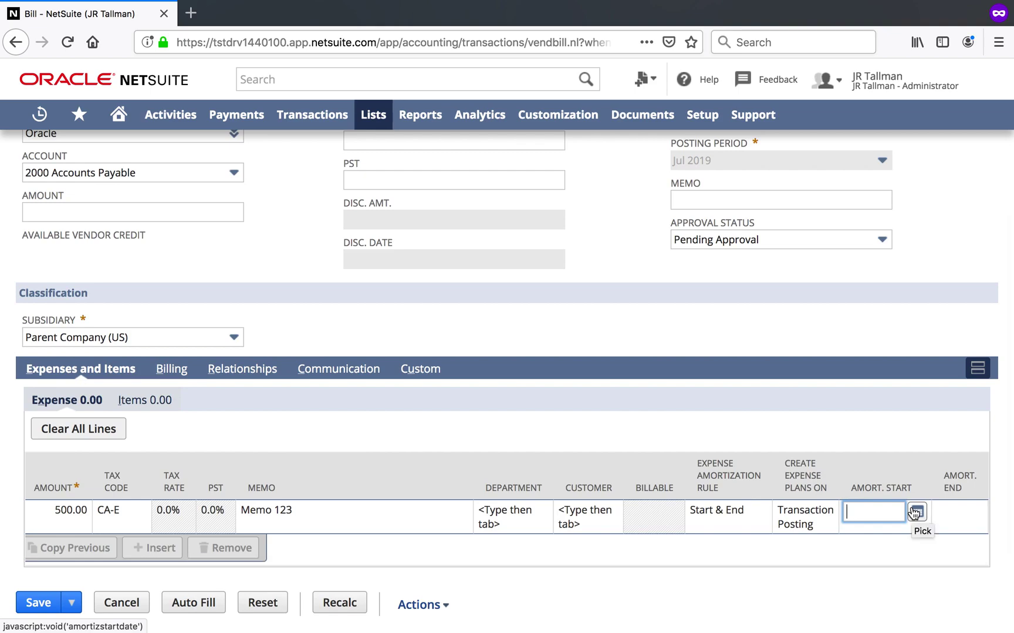
{"action": "left_click", "coordinate": [915, 514]}
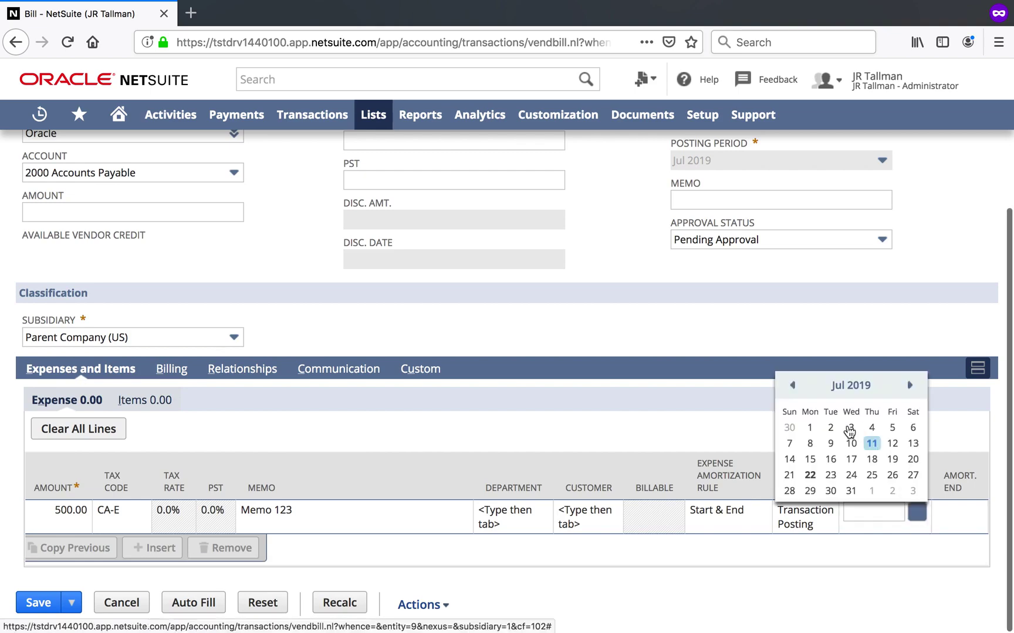
{"action": "left_click", "coordinate": [811, 476]}
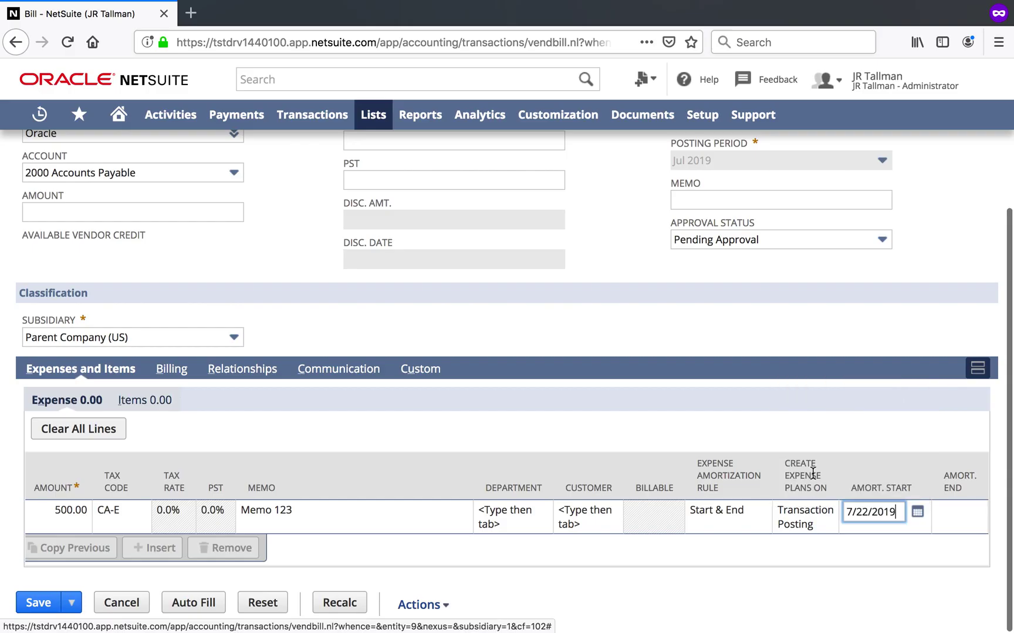
{"action": "left_click", "coordinate": [963, 513]}
{"action": "type", "text": "12/3"}
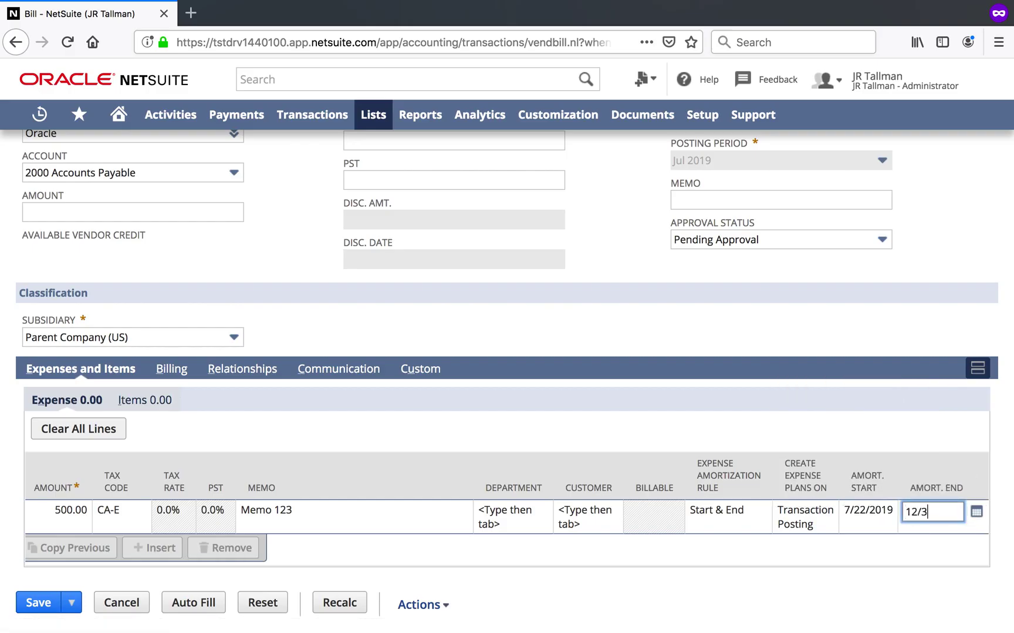
{"action": "type", "text": "1/19"}
{"action": "scroll", "coordinate": [594, 528], "scroll_direction": "left", "scroll_amount": 4}
{"action": "left_click", "coordinate": [63, 548]}
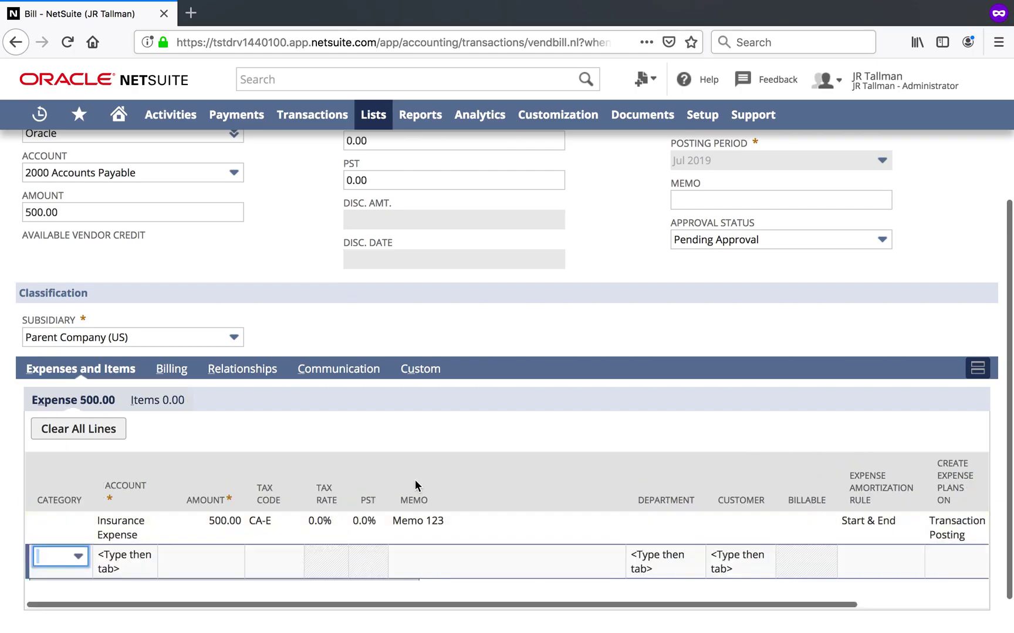
Step: Check the amortization dates on the added expense line and save the bill
{"action": "scroll", "coordinate": [637, 507], "scroll_direction": "down", "scroll_amount": 1}
{"action": "scroll", "coordinate": [638, 507], "scroll_direction": "right", "scroll_amount": 3}
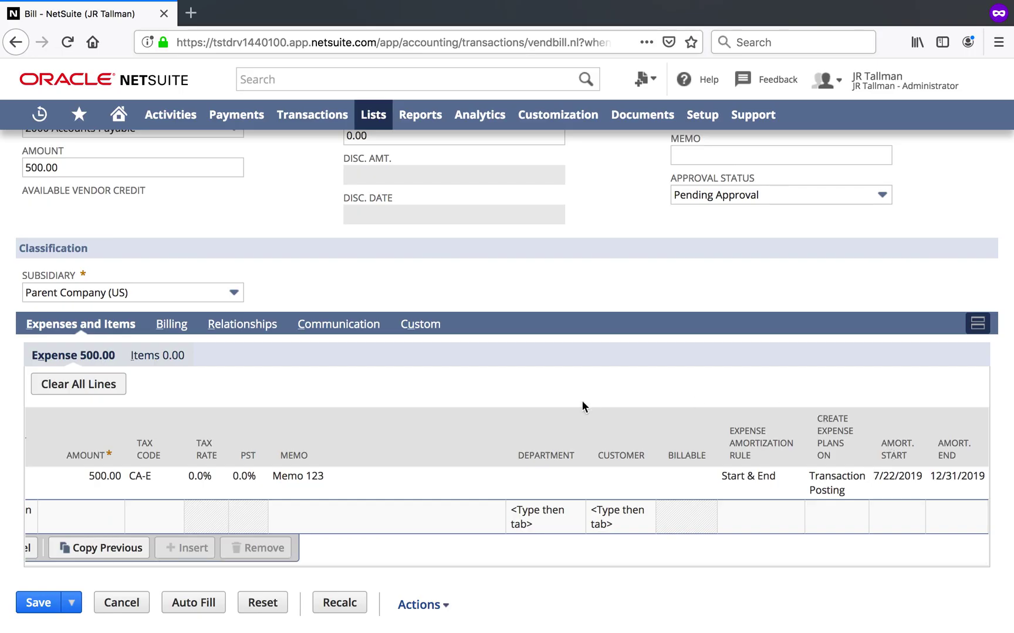
{"action": "left_click", "coordinate": [50, 604]}
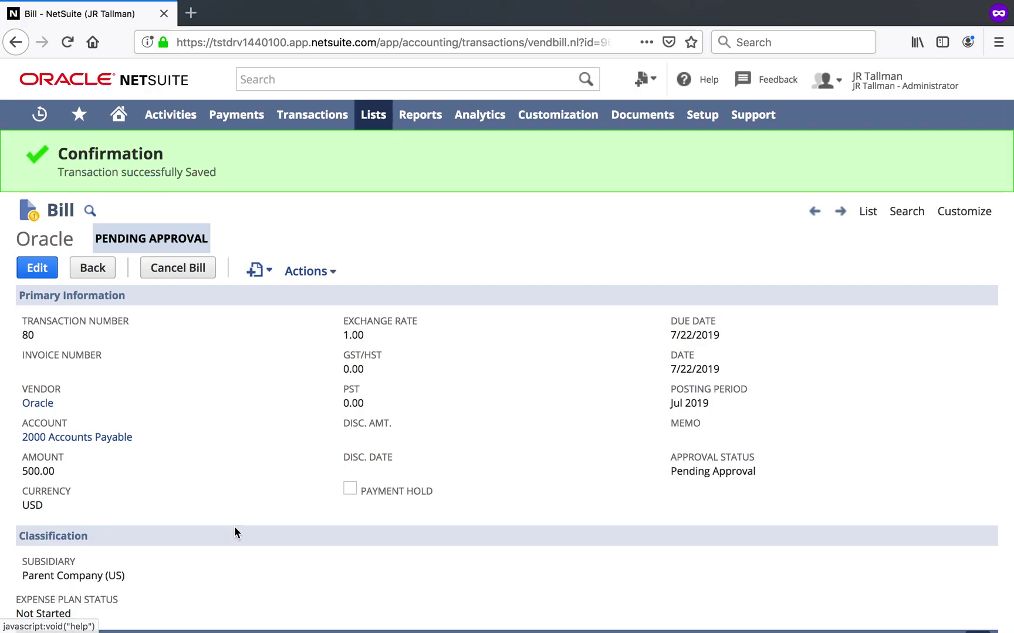
Step: Check the expense plans of the pending bill's insurance expense line and close the plan window
{"action": "scroll", "coordinate": [418, 425], "scroll_direction": "down", "scroll_amount": 4}
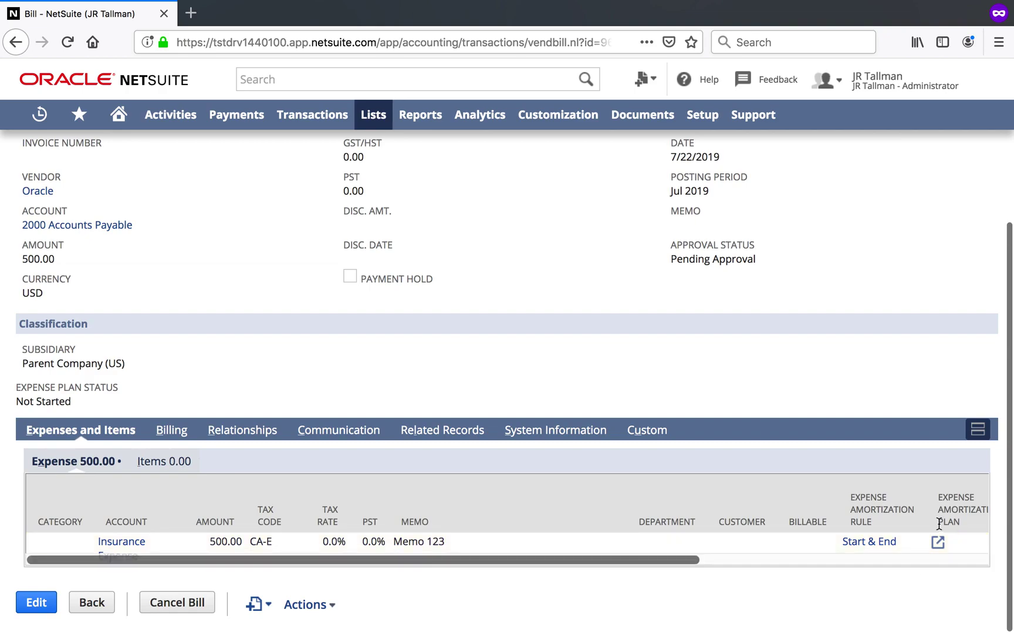
{"action": "scroll", "coordinate": [937, 523], "scroll_direction": "right", "scroll_amount": 5}
{"action": "left_click", "coordinate": [643, 544]}
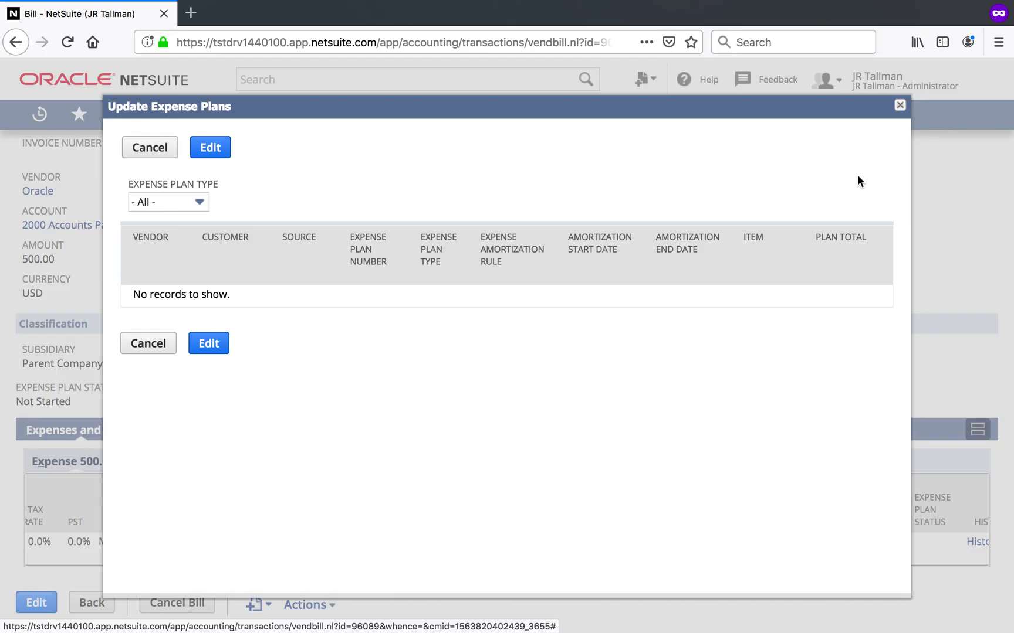
{"action": "left_click", "coordinate": [899, 106]}
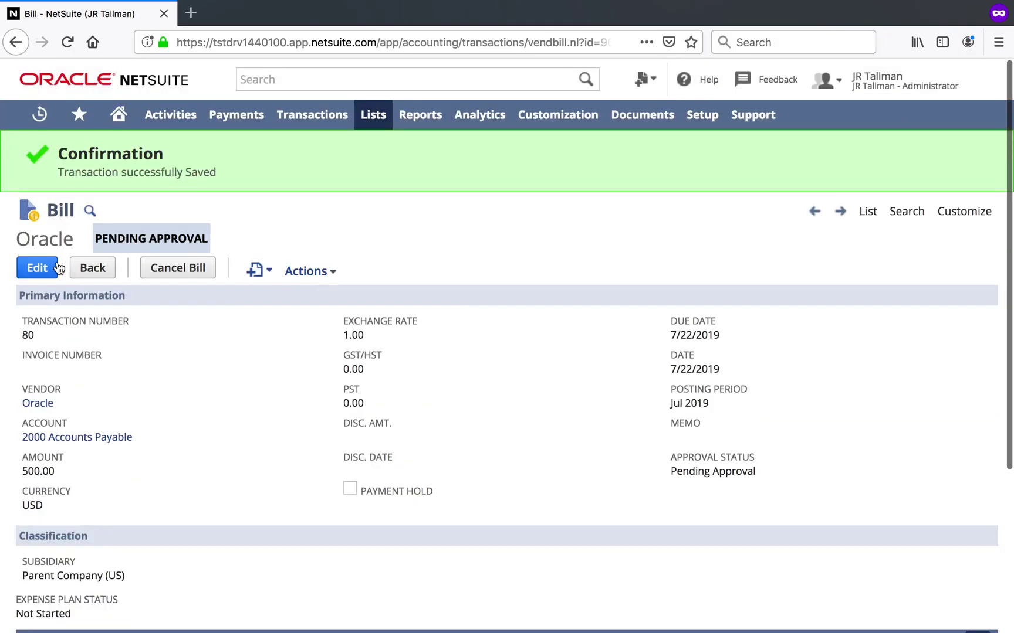
Step: Edit the saved bill, change its approval status to Approved, and save it
{"action": "left_click", "coordinate": [51, 270]}
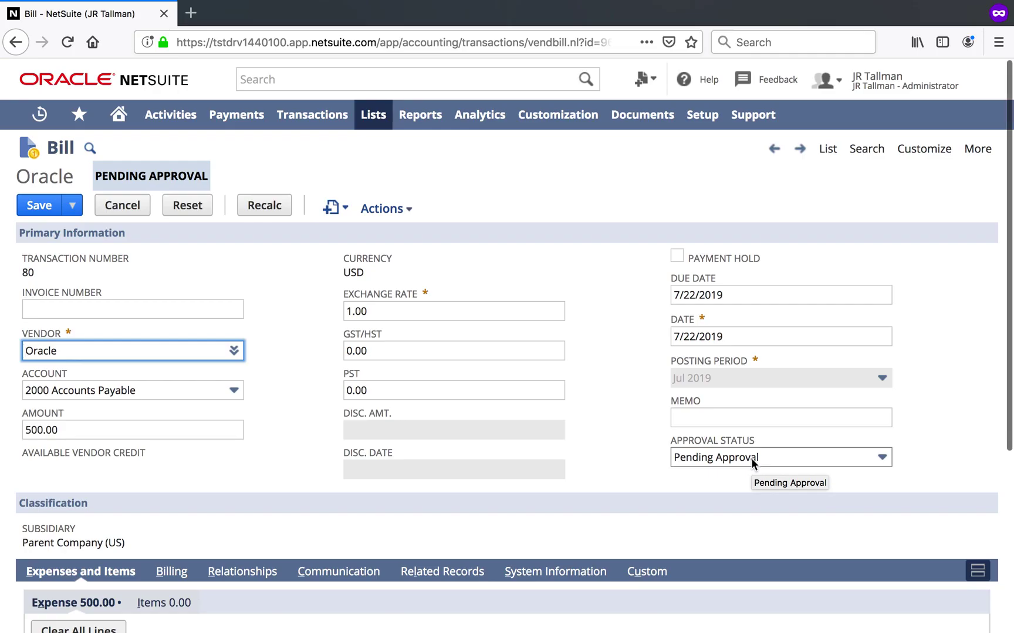
{"action": "left_click", "coordinate": [750, 459]}
{"action": "left_click", "coordinate": [717, 498]}
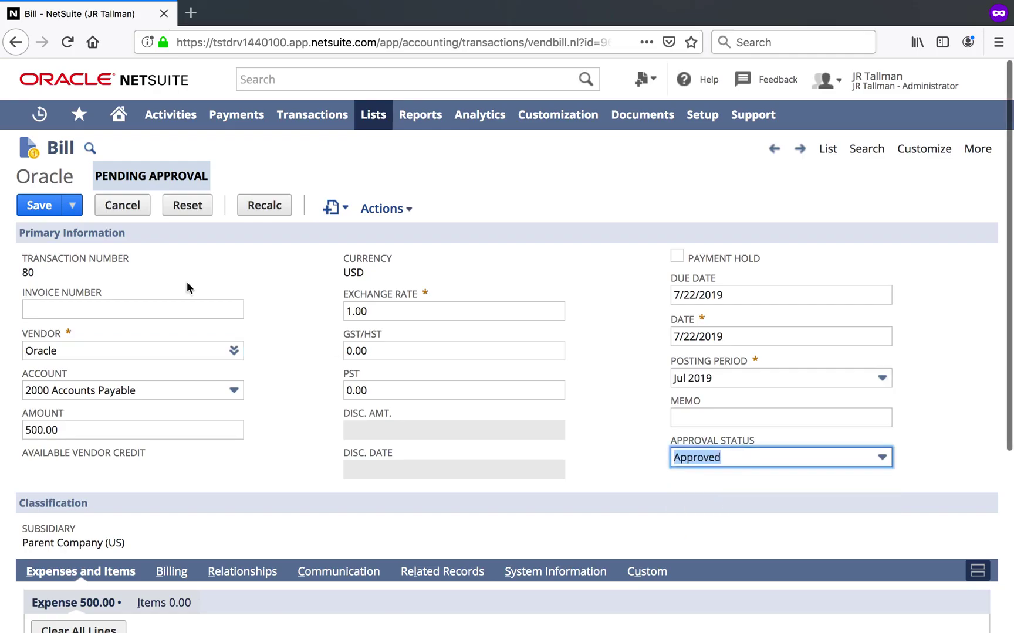
{"action": "left_click", "coordinate": [50, 206]}
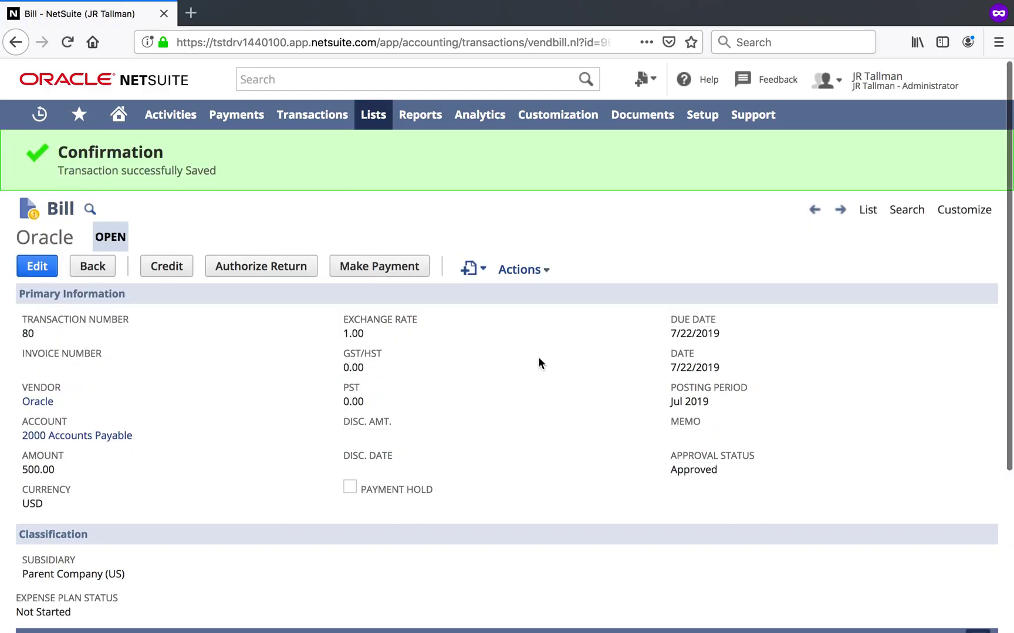
Step: Open the approved bill's expense plans for the insurance line and examine the details of the Actual plan
{"action": "scroll", "coordinate": [546, 357], "scroll_direction": "down", "scroll_amount": 5}
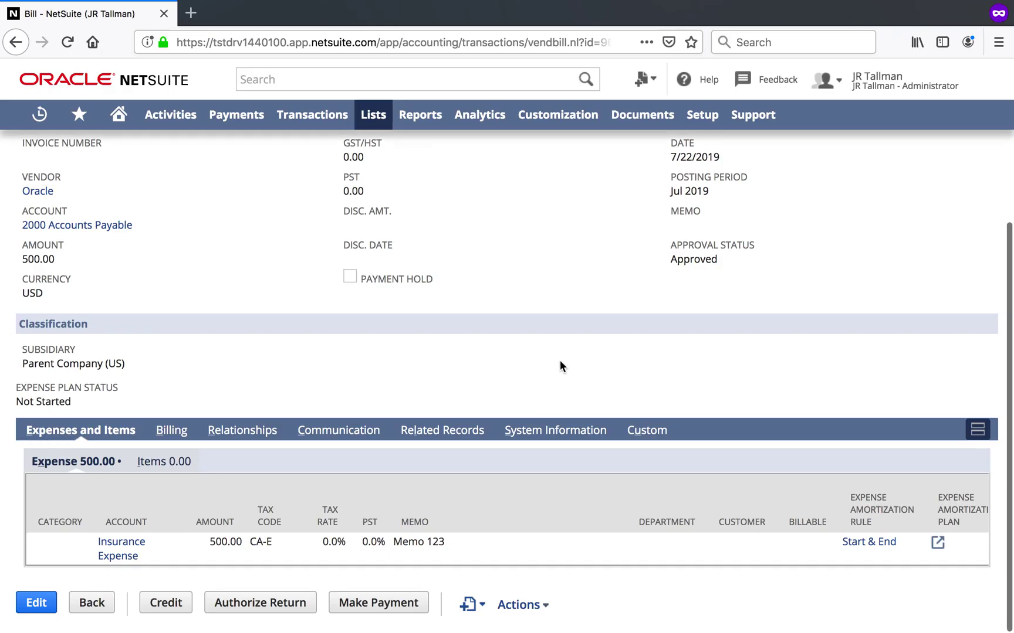
{"action": "left_click", "coordinate": [937, 544]}
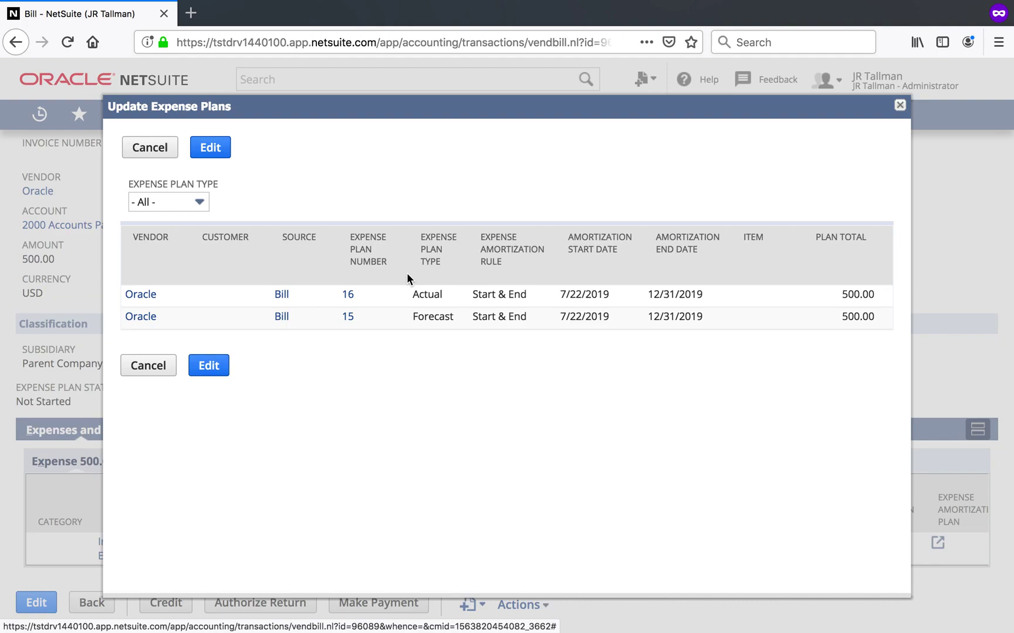
{"action": "left_click_drag", "start_coordinate": [412, 294], "coordinate": [441, 294]}
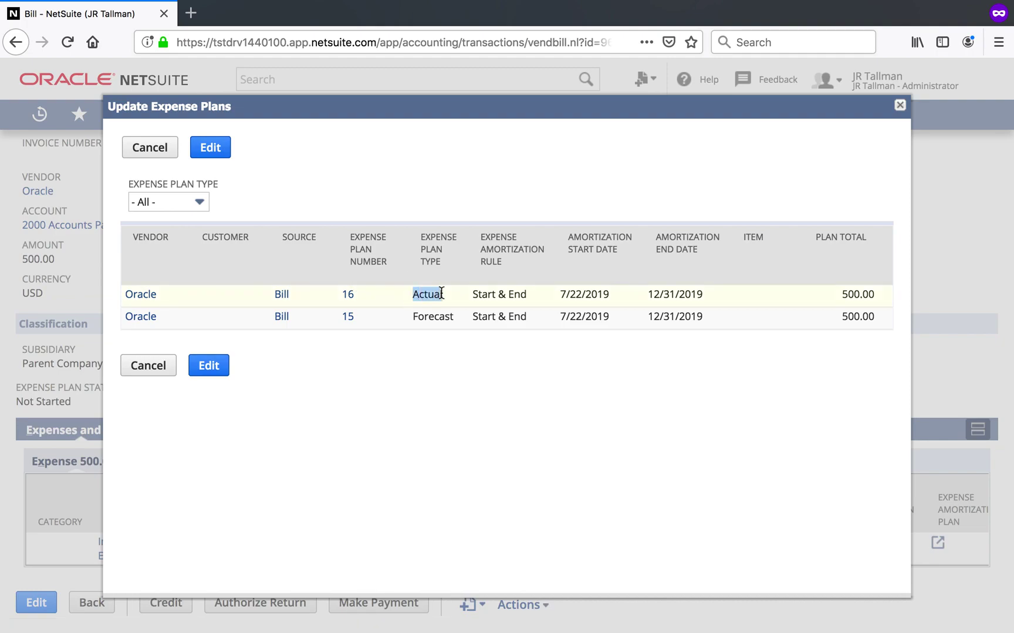
{"action": "left_click", "coordinate": [348, 295]}
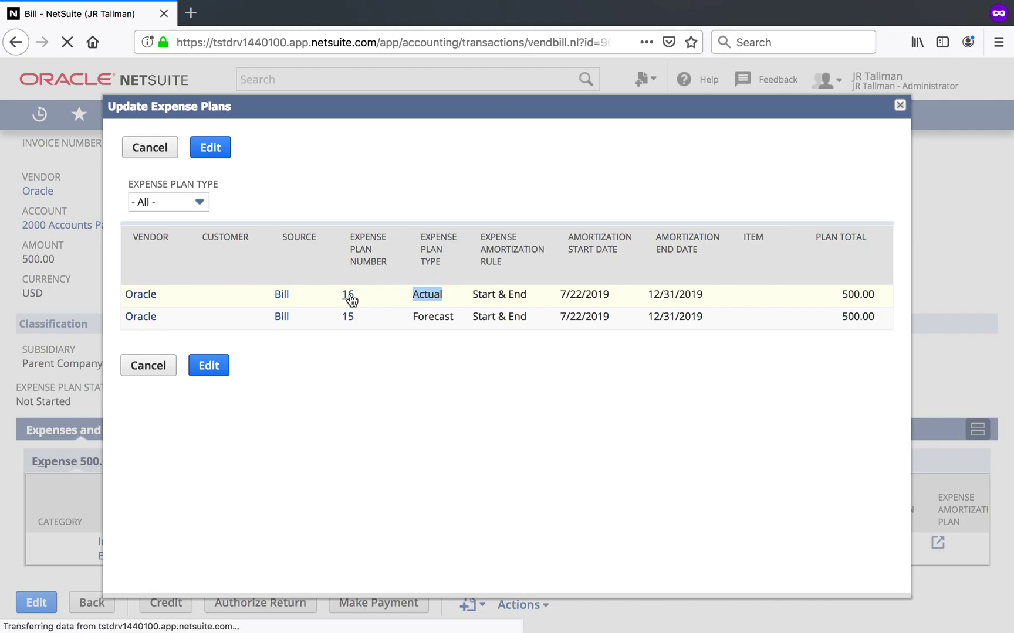
{"action": "scroll", "coordinate": [350, 298], "scroll_direction": "down", "scroll_amount": 5}
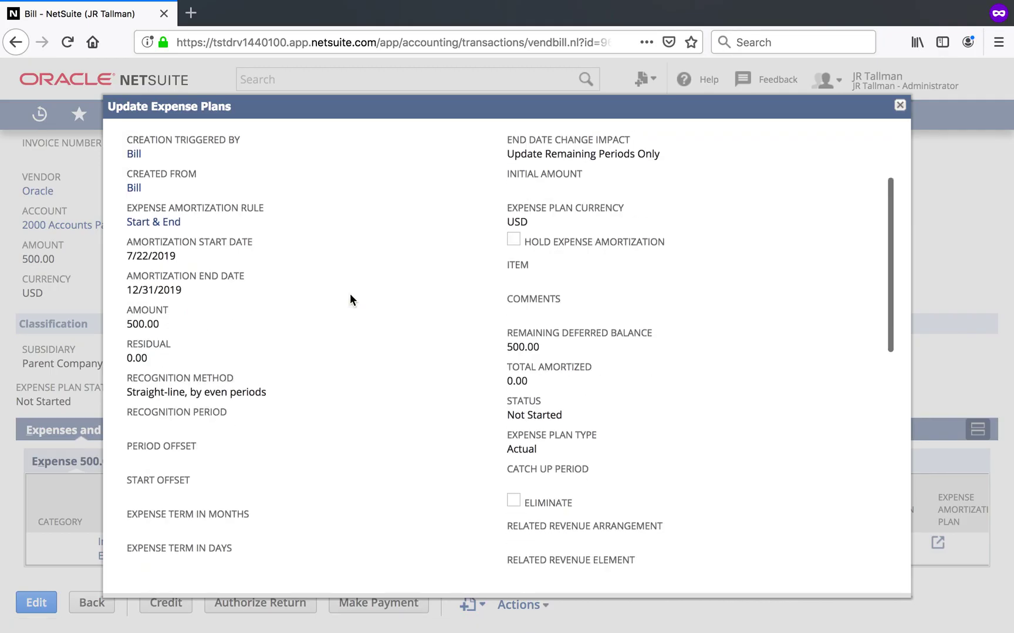
Step: Review the Actual plan's planned expense schedule by period, including source and expense accounts, and close the plan window
{"action": "scroll", "coordinate": [349, 295], "scroll_direction": "down", "scroll_amount": 8}
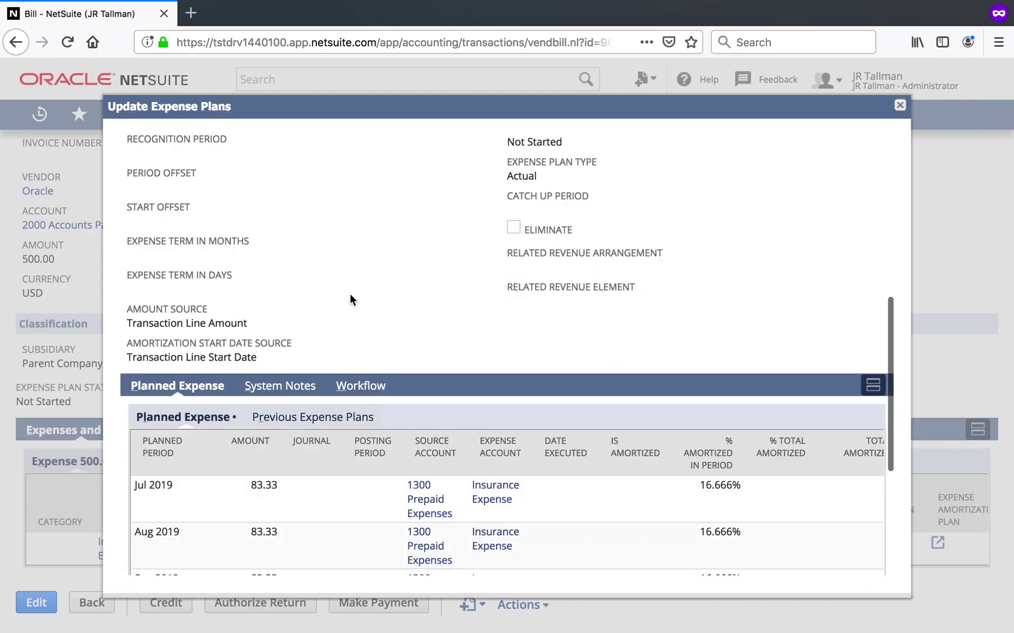
{"action": "scroll", "coordinate": [349, 296], "scroll_direction": "down", "scroll_amount": 3}
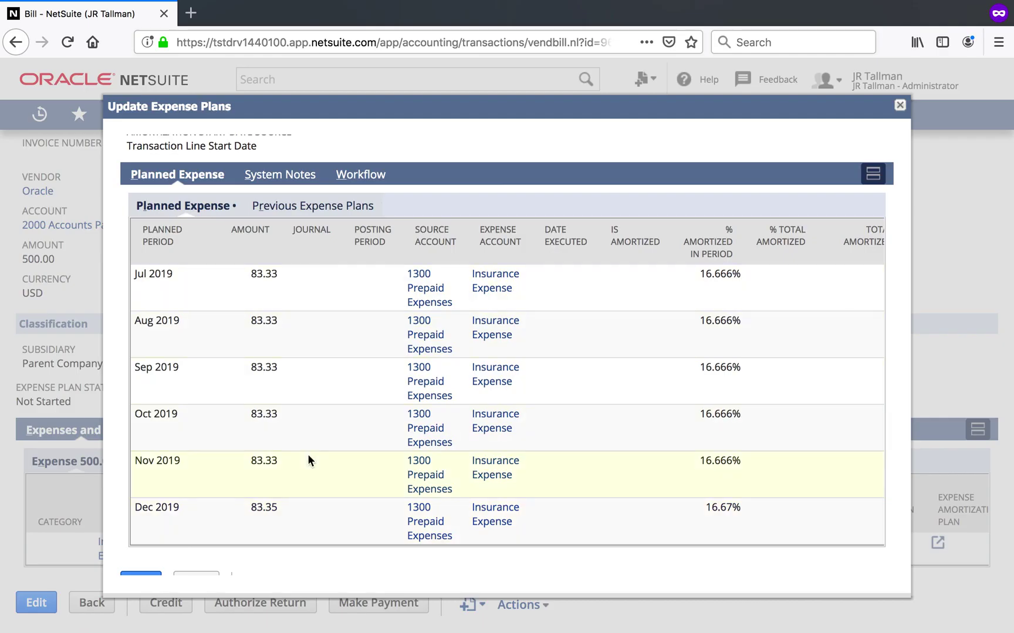
{"action": "scroll", "coordinate": [307, 454], "scroll_direction": "down", "scroll_amount": 2}
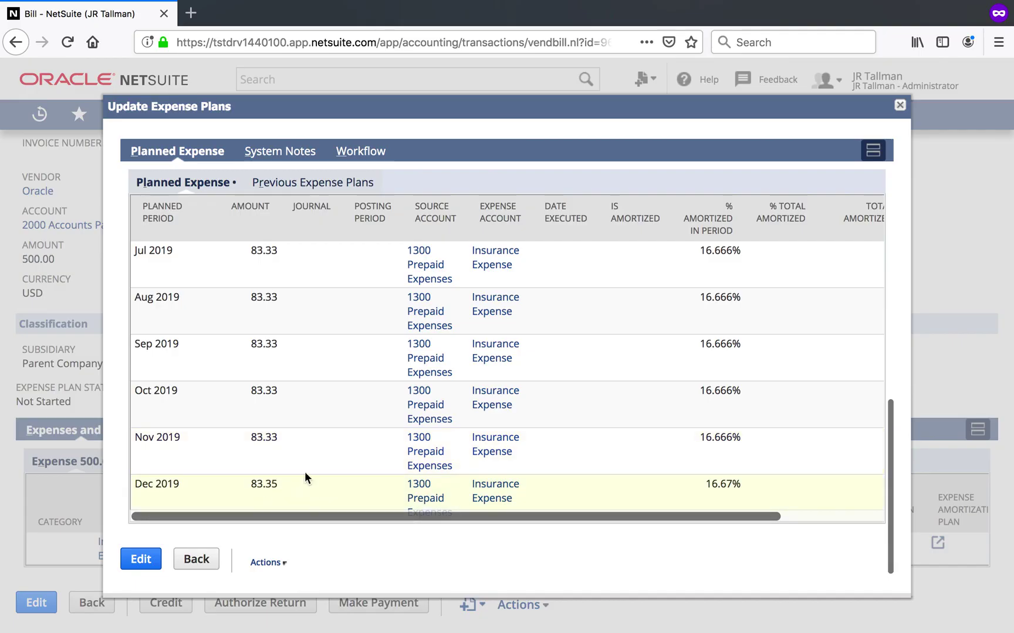
{"action": "scroll", "coordinate": [353, 316], "scroll_direction": "up", "scroll_amount": 5}
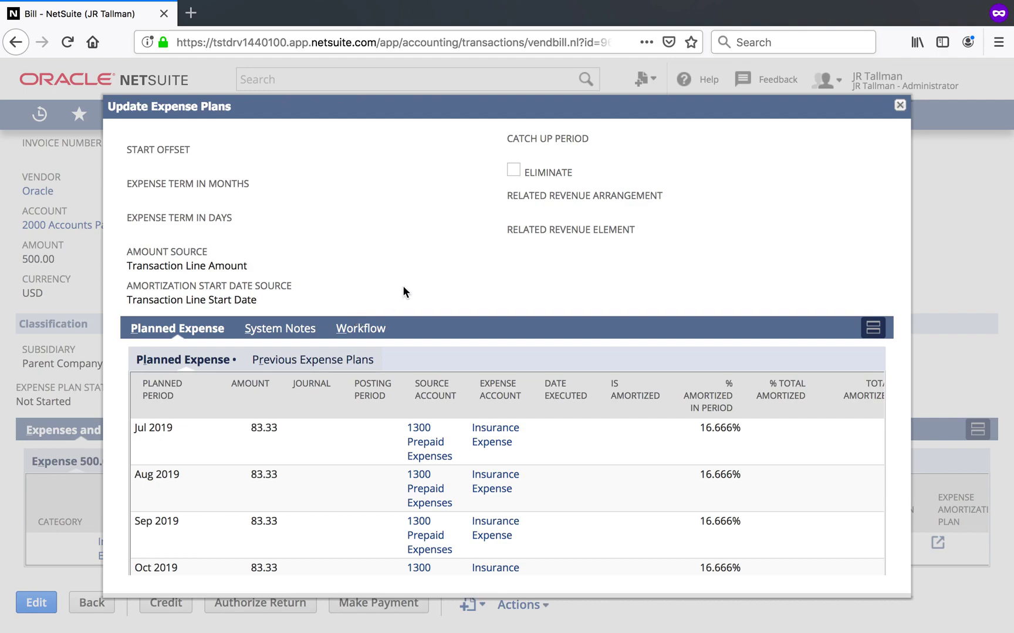
{"action": "left_click", "coordinate": [899, 106]}
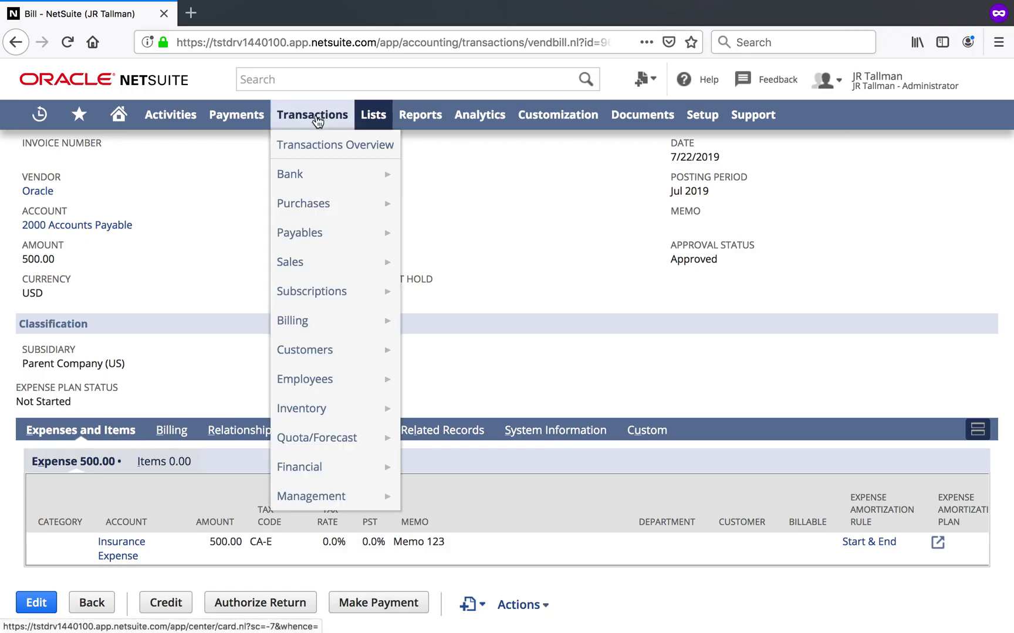
Step: Create the Jul 2019 amortization journal entries for Parent Company (US) with Approve Journal enabled, and refresh the processing status
{"action": "mouse_move", "coordinate": [317, 467]}
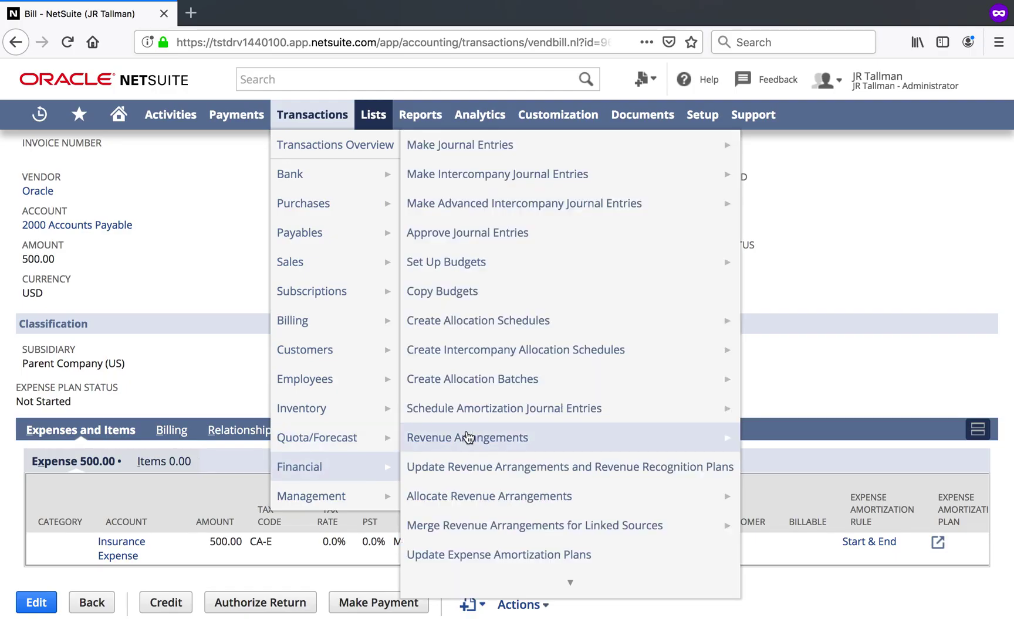
{"action": "mouse_move", "coordinate": [475, 437]}
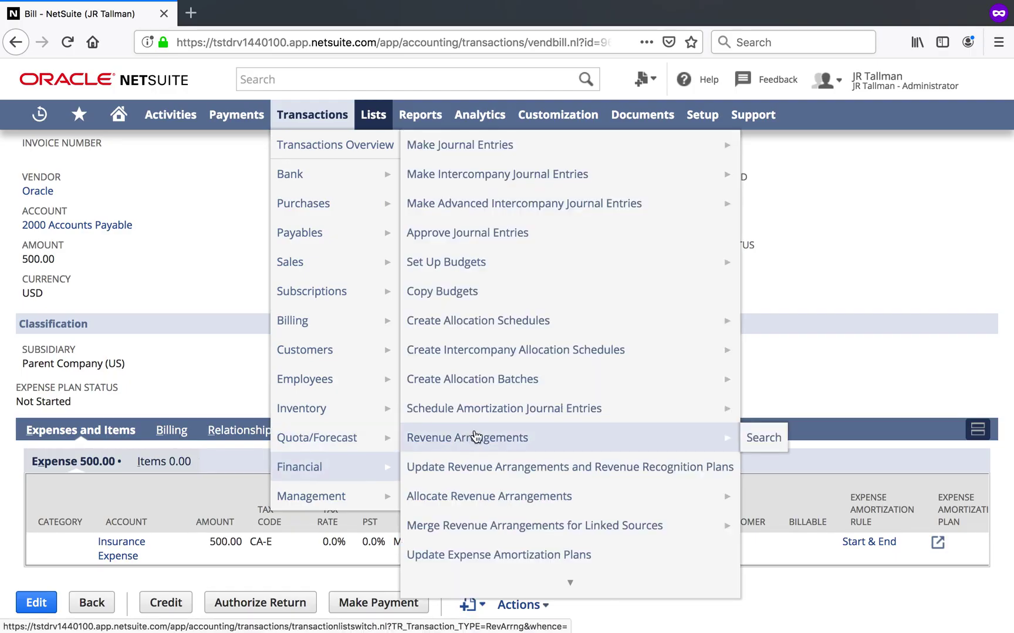
{"action": "mouse_move", "coordinate": [523, 412]}
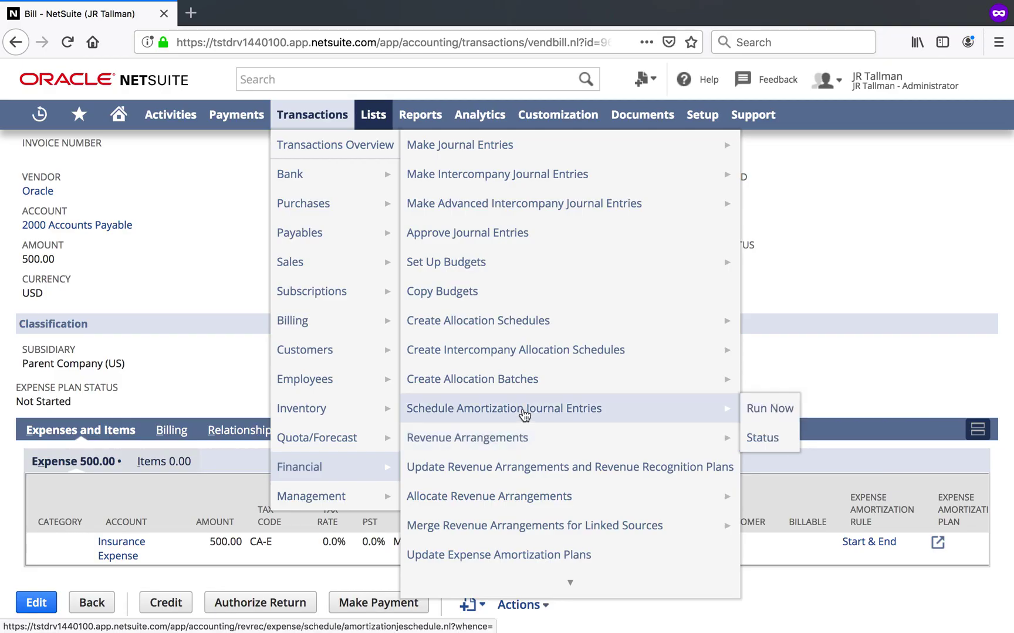
{"action": "left_click", "coordinate": [765, 407]}
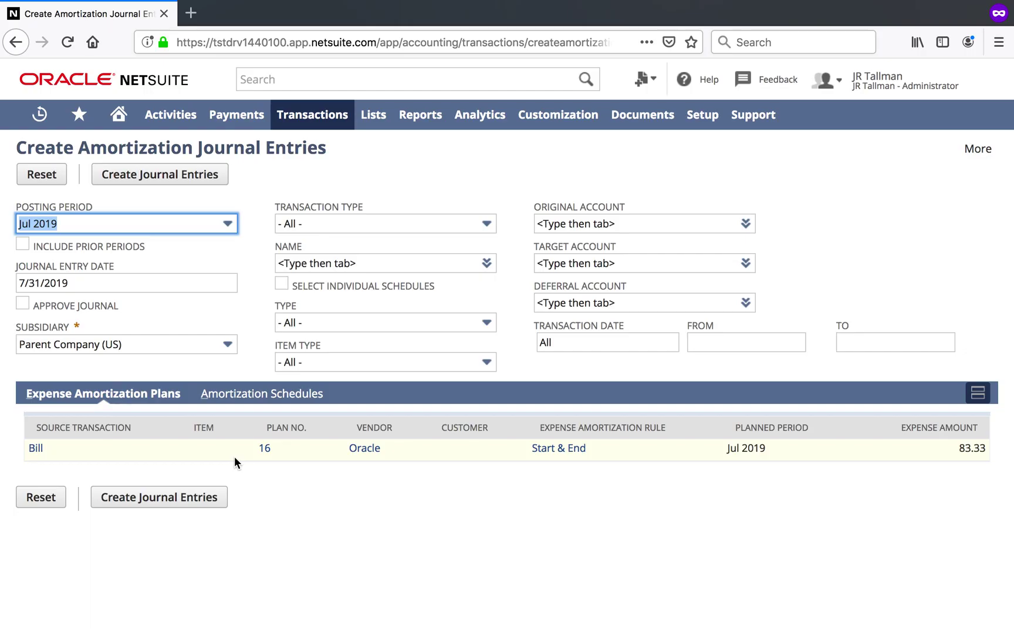
{"action": "left_click", "coordinate": [22, 304]}
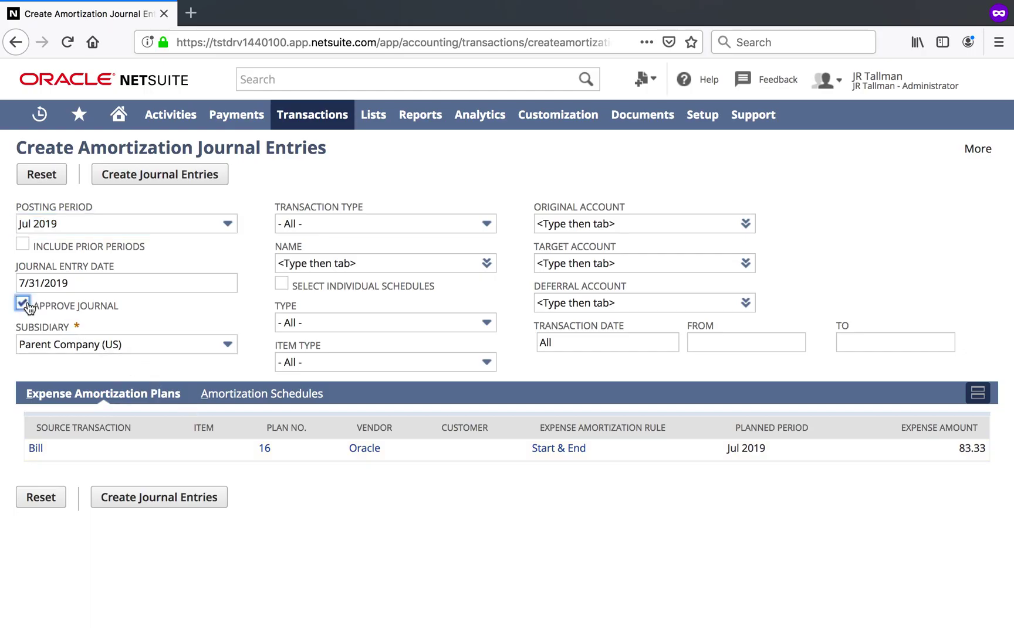
{"action": "left_click", "coordinate": [157, 496]}
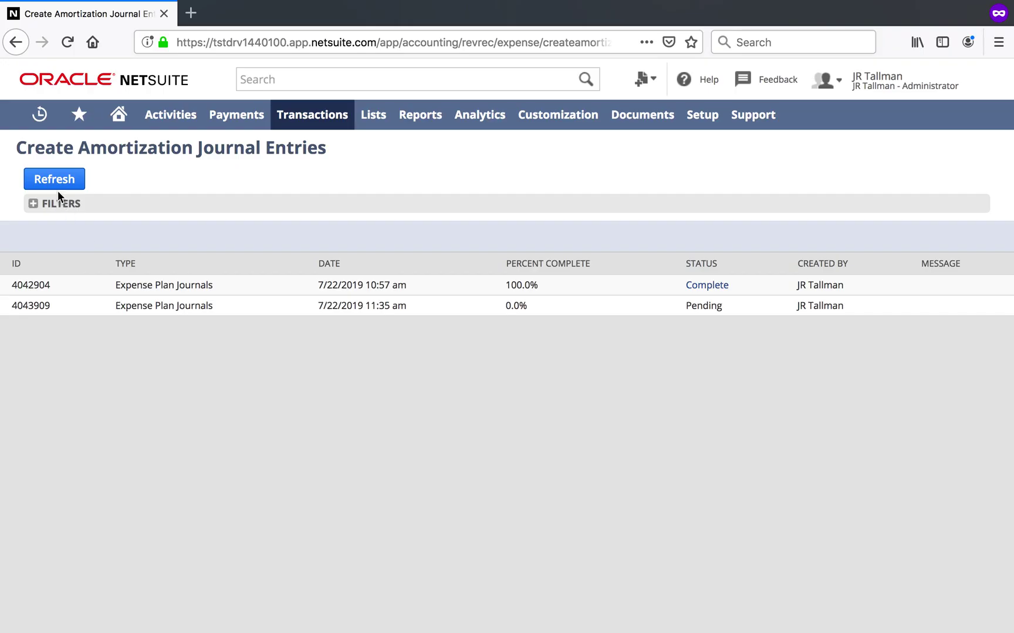
{"action": "left_click", "coordinate": [56, 187]}
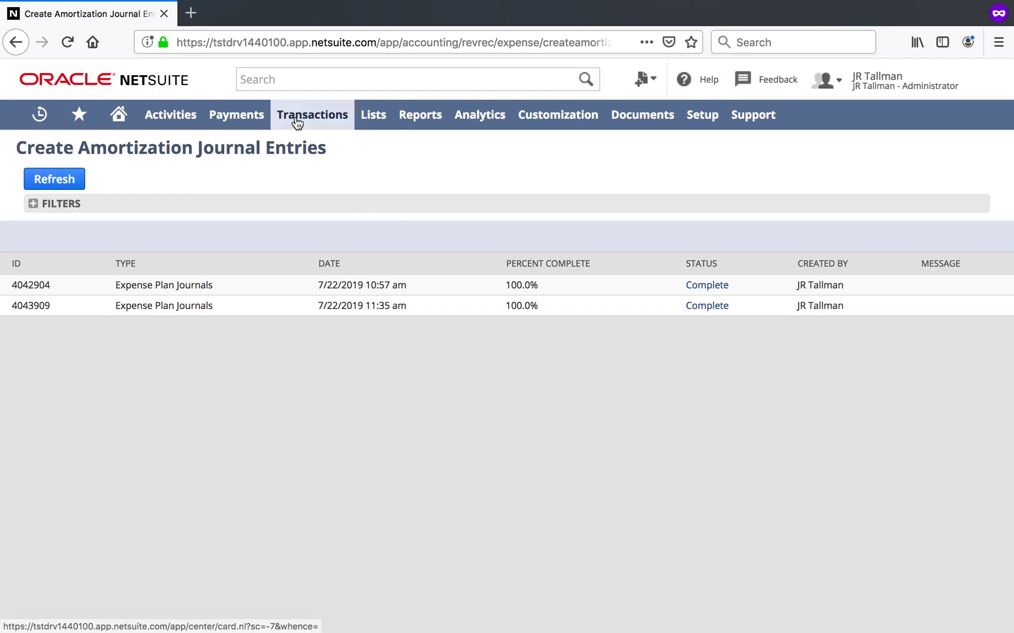
Step: Open the journal list and view the newest Oracle insurance expense journal, dated 7/31/2019
{"action": "mouse_move", "coordinate": [296, 126]}
{"action": "mouse_move", "coordinate": [387, 467]}
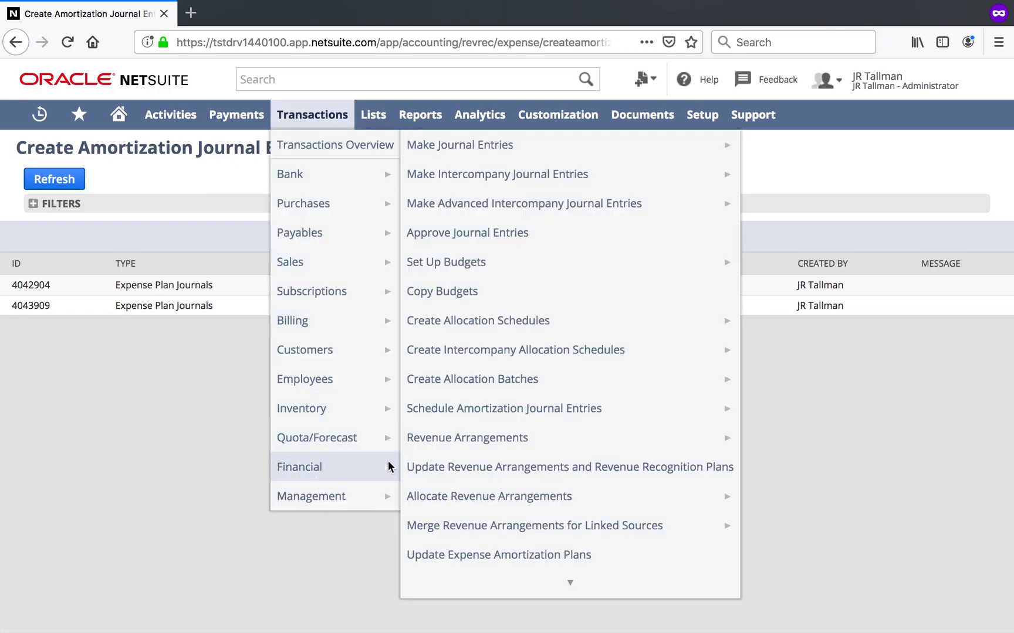
{"action": "mouse_move", "coordinate": [740, 144]}
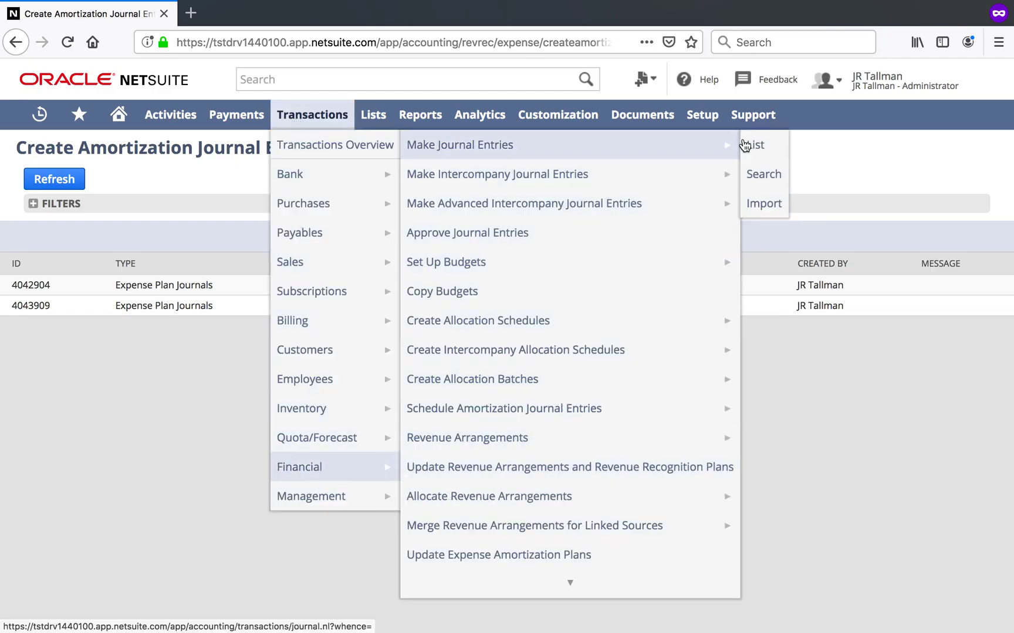
{"action": "left_click", "coordinate": [751, 145]}
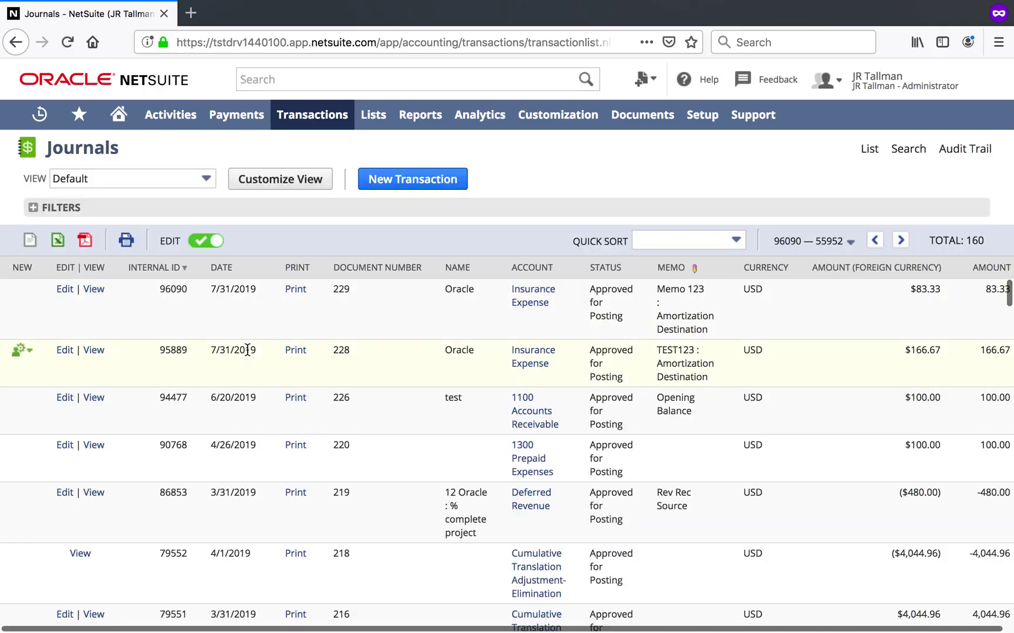
{"action": "left_click", "coordinate": [99, 293]}
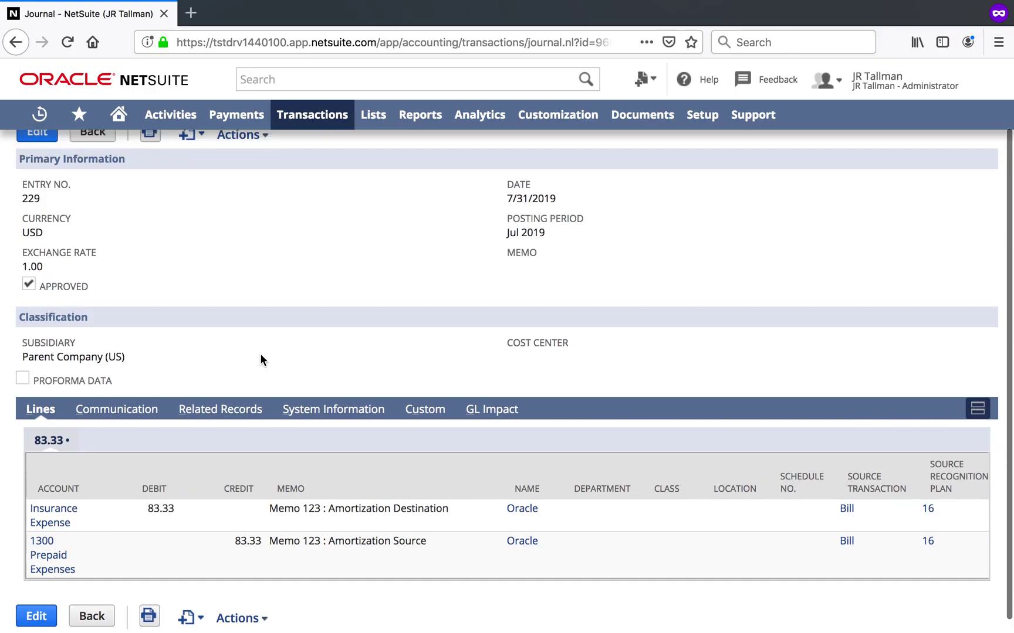
Step: Examine the journal's debit and credit lines, comparing the amortization destination and source memos
{"action": "scroll", "coordinate": [260, 353], "scroll_direction": "down", "scroll_amount": 2}
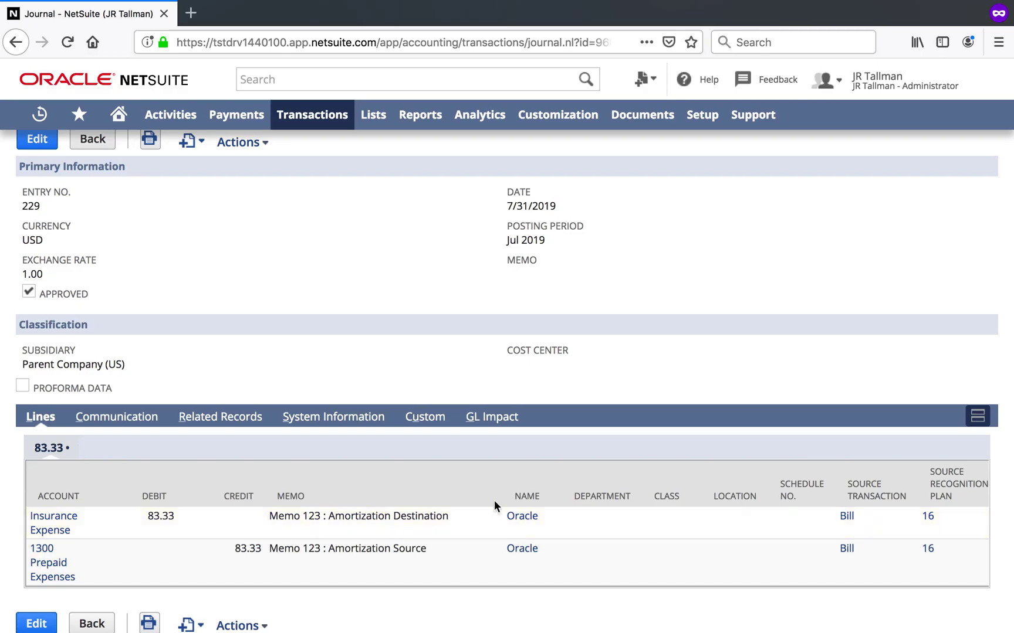
{"action": "left_click_drag", "start_coordinate": [279, 516], "coordinate": [326, 512]}
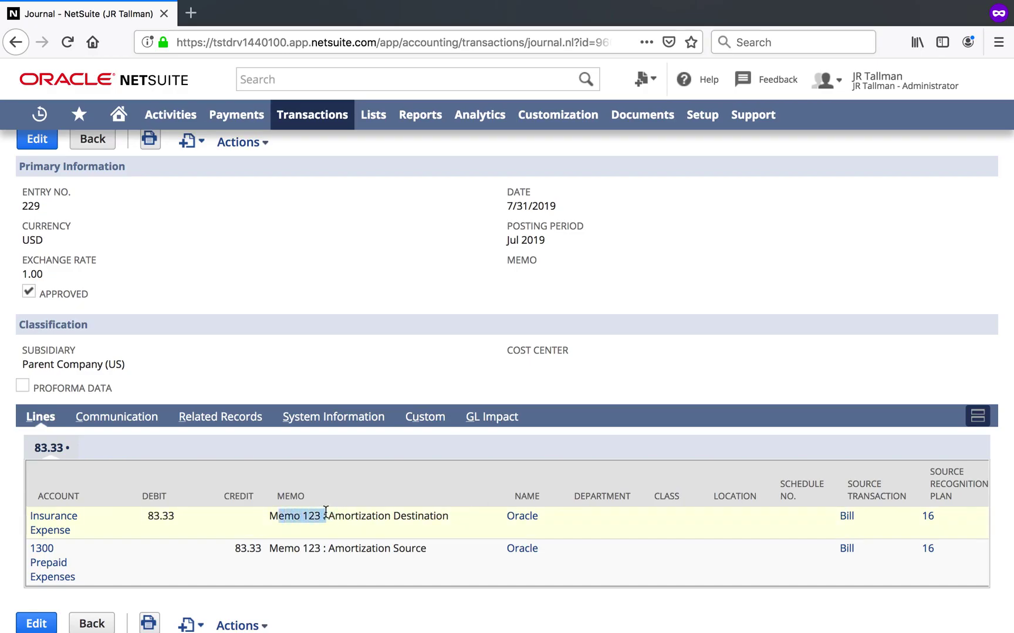
{"action": "left_click_drag", "start_coordinate": [327, 514], "coordinate": [401, 516]}
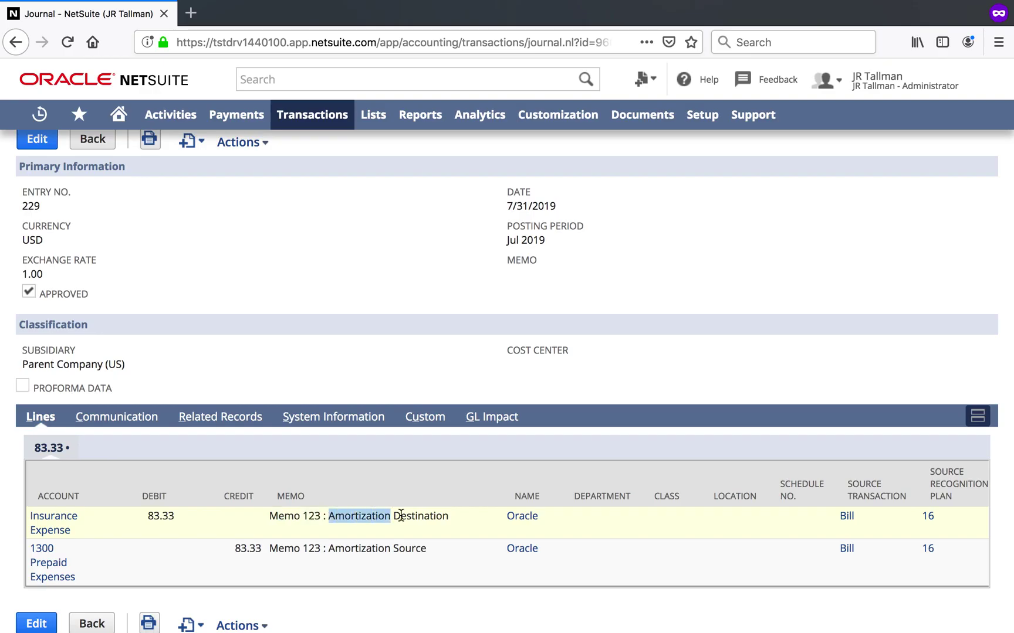
{"action": "left_click", "coordinate": [344, 552]}
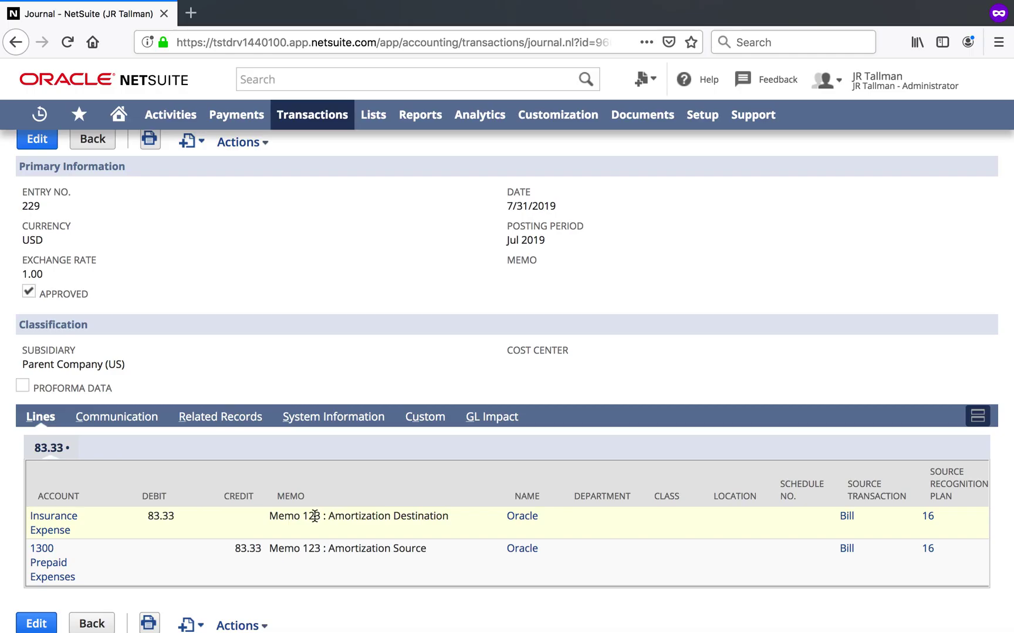
Step: Open the Expense Amortization Forecast summary among the financial reports
{"action": "mouse_move", "coordinate": [425, 124]}
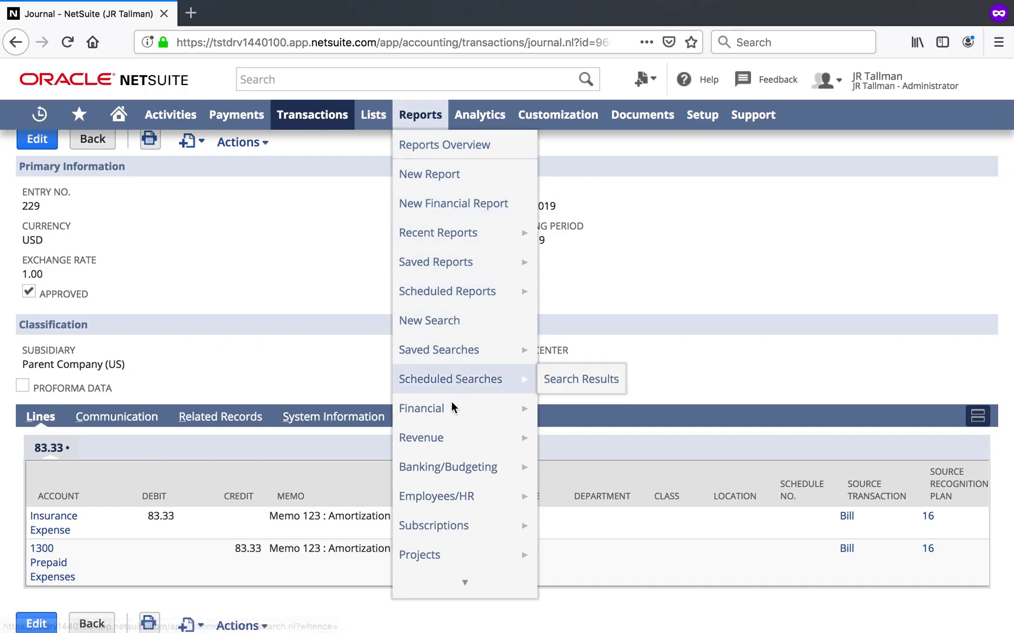
{"action": "mouse_move", "coordinate": [449, 405]}
{"action": "scroll", "coordinate": [601, 410], "scroll_direction": "down", "scroll_amount": 1}
{"action": "scroll", "coordinate": [602, 411], "scroll_direction": "down", "scroll_amount": 2}
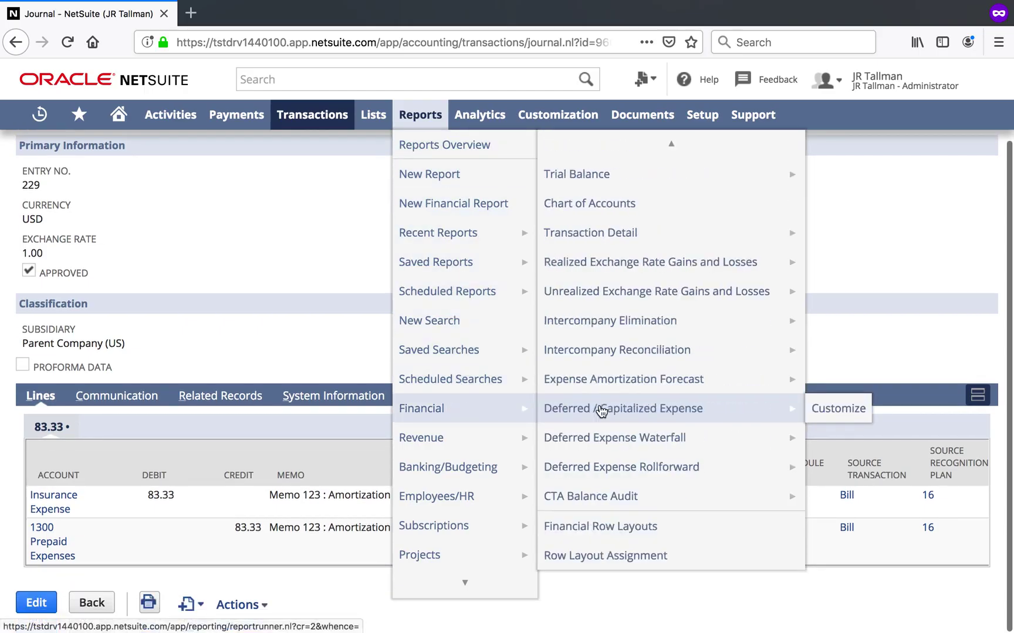
{"action": "mouse_move", "coordinate": [651, 378]}
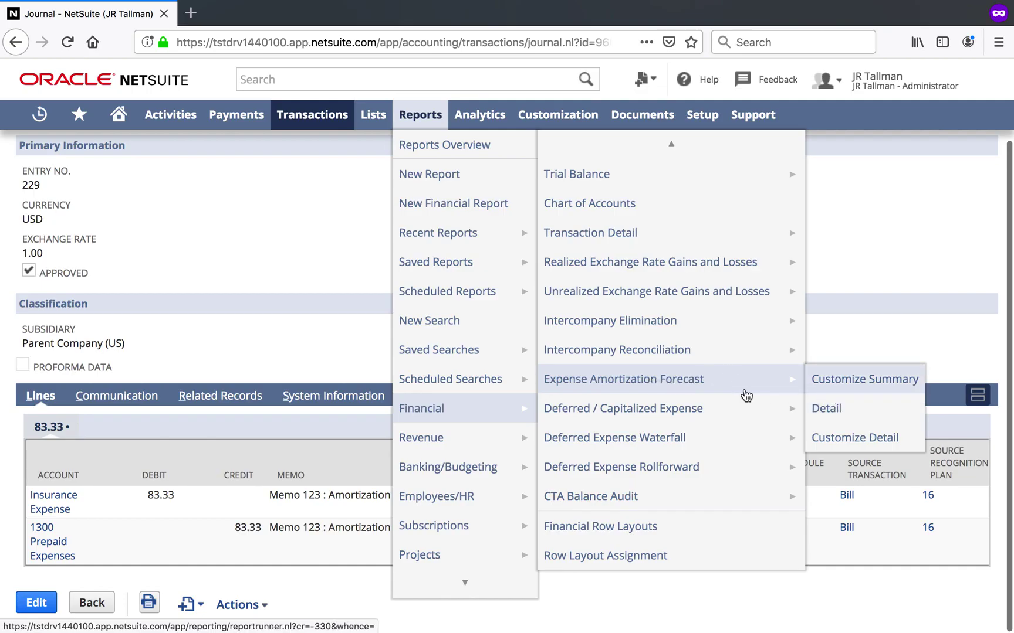
{"action": "left_click", "coordinate": [723, 389]}
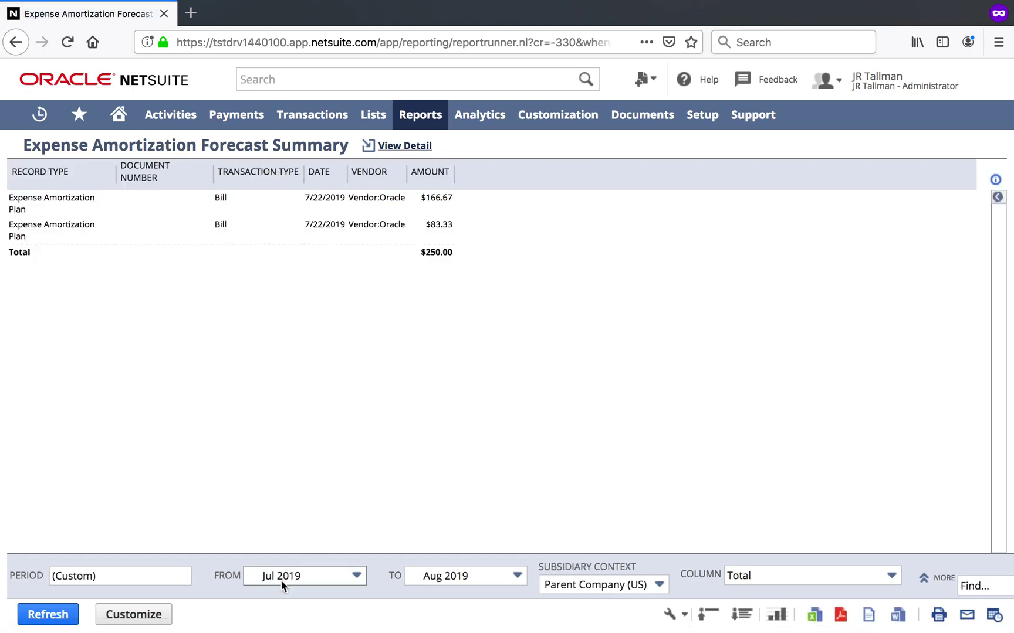
Step: Set the forecast report's ending period to Dec 2019 and refresh it
{"action": "left_click", "coordinate": [451, 576]}
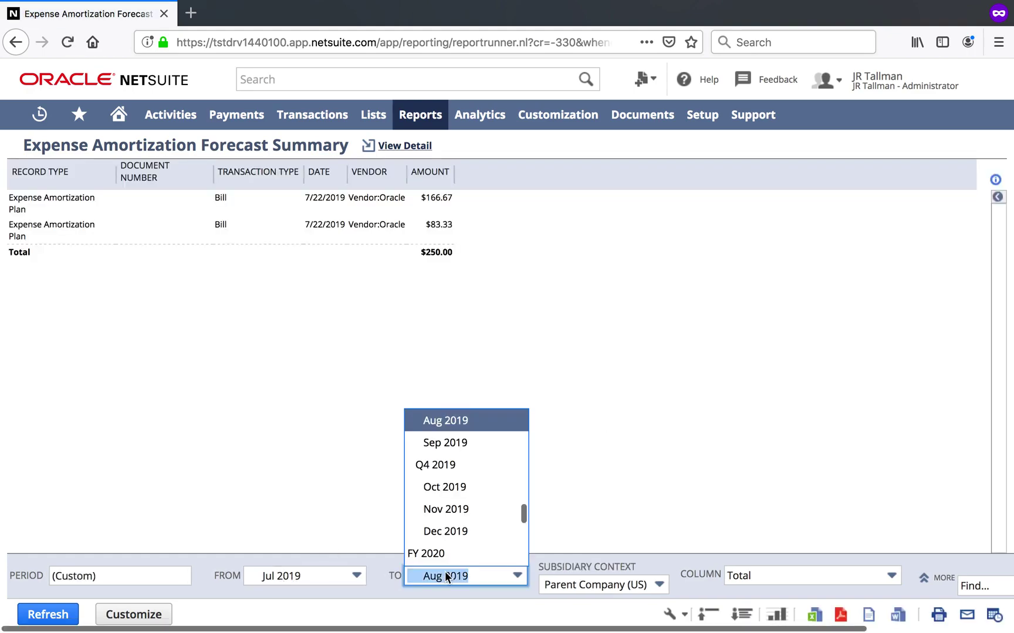
{"action": "left_click", "coordinate": [475, 532]}
{"action": "left_click", "coordinate": [52, 613]}
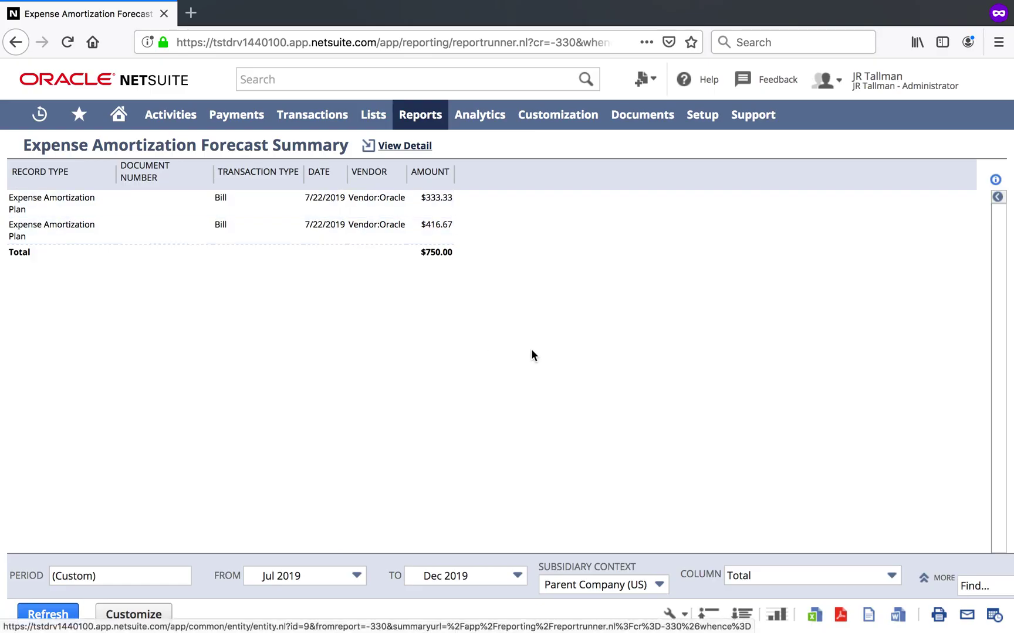
Step: Break the forecast report into columns by Accounting Period and refresh it
{"action": "left_click", "coordinate": [811, 574]}
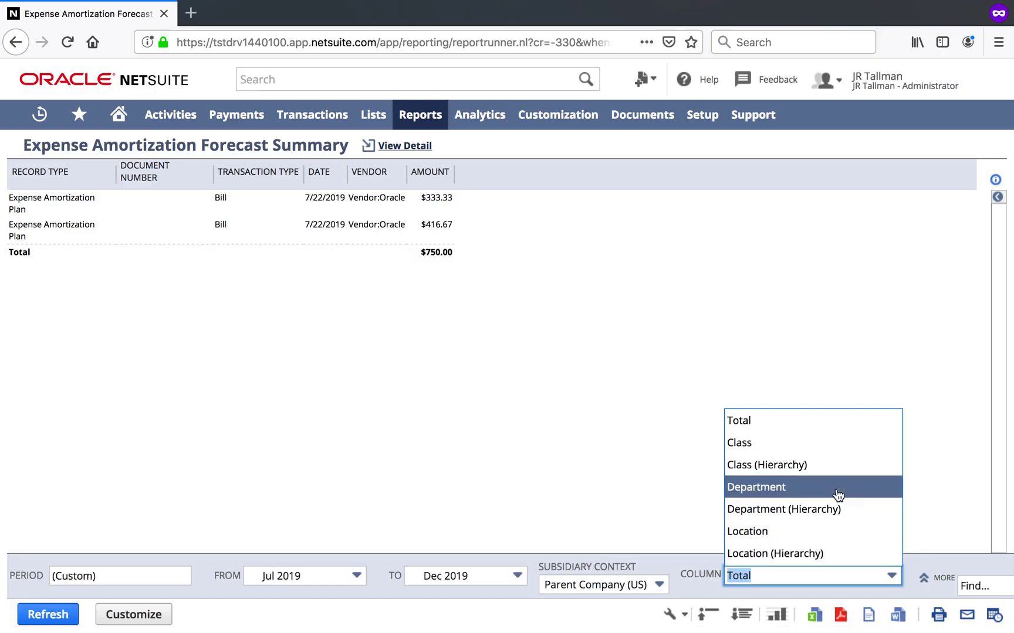
{"action": "scroll", "coordinate": [838, 495], "scroll_direction": "down", "scroll_amount": 3}
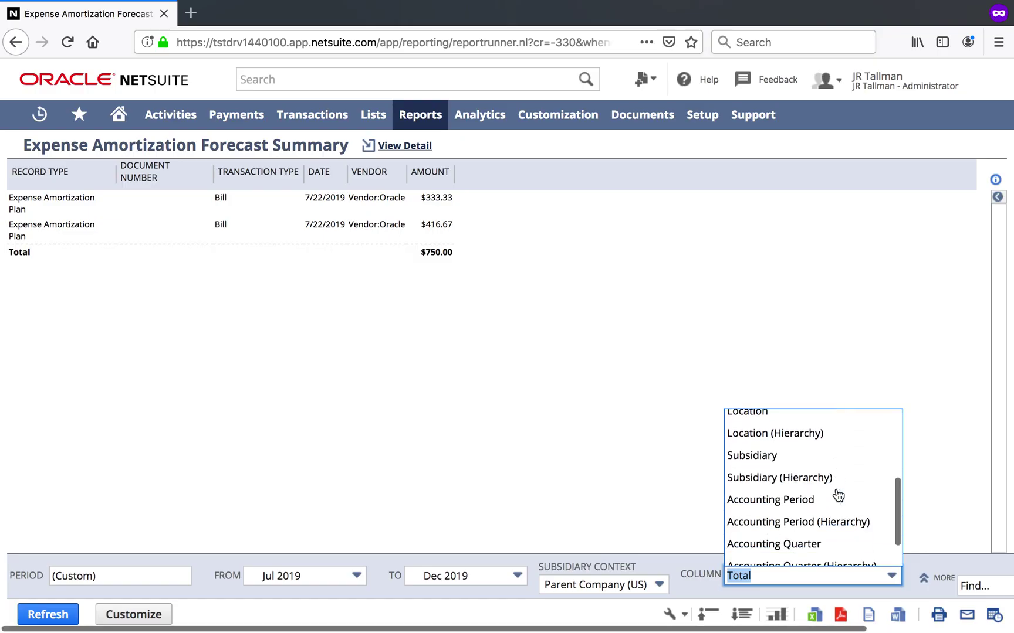
{"action": "left_click", "coordinate": [812, 488]}
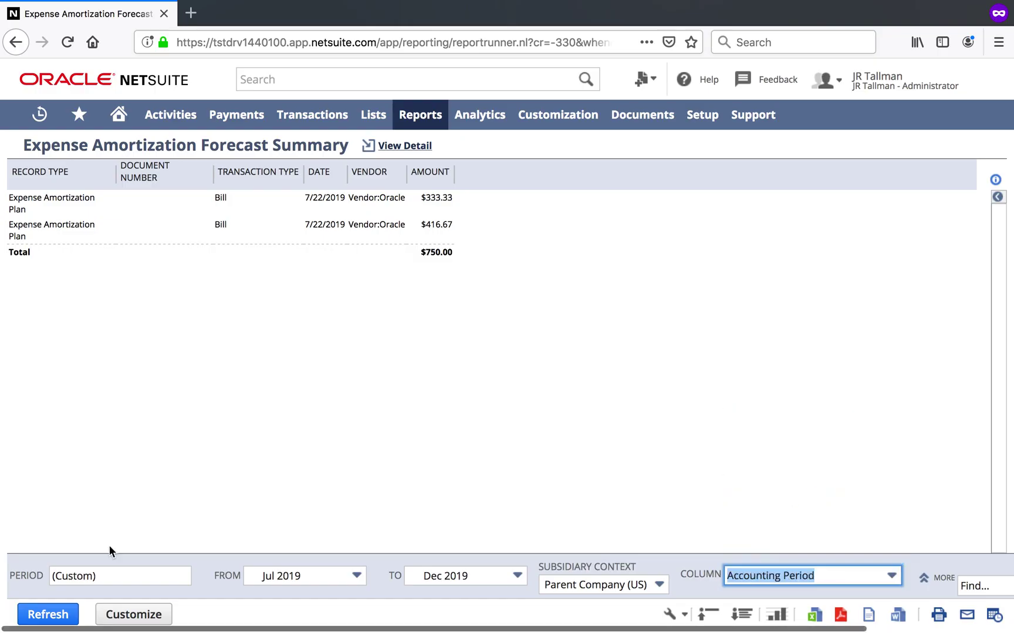
{"action": "left_click", "coordinate": [50, 613]}
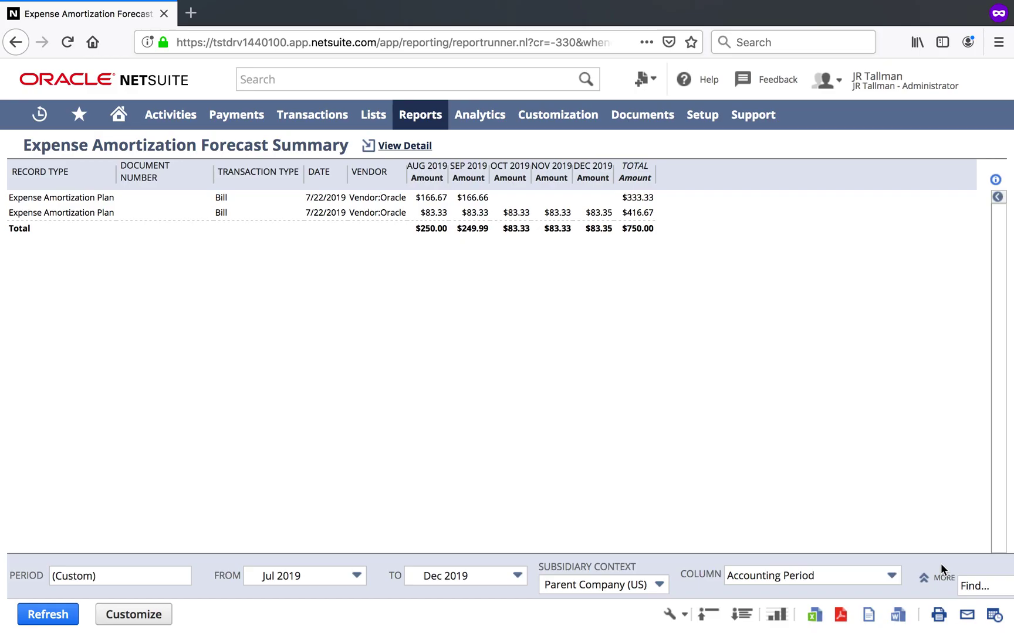
Step: Show the forecast report's additional filters, enable Is Recognized, and refresh the report
{"action": "left_click", "coordinate": [919, 578]}
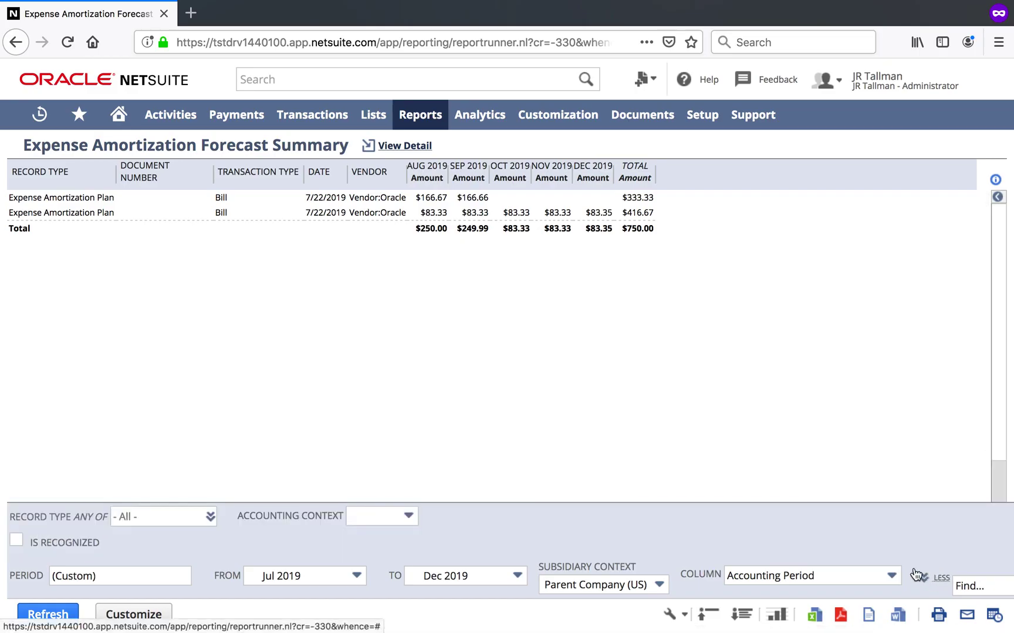
{"action": "left_click", "coordinate": [926, 578]}
{"action": "left_click", "coordinate": [927, 581]}
{"action": "left_click", "coordinate": [16, 543]}
{"action": "left_click", "coordinate": [41, 614]}
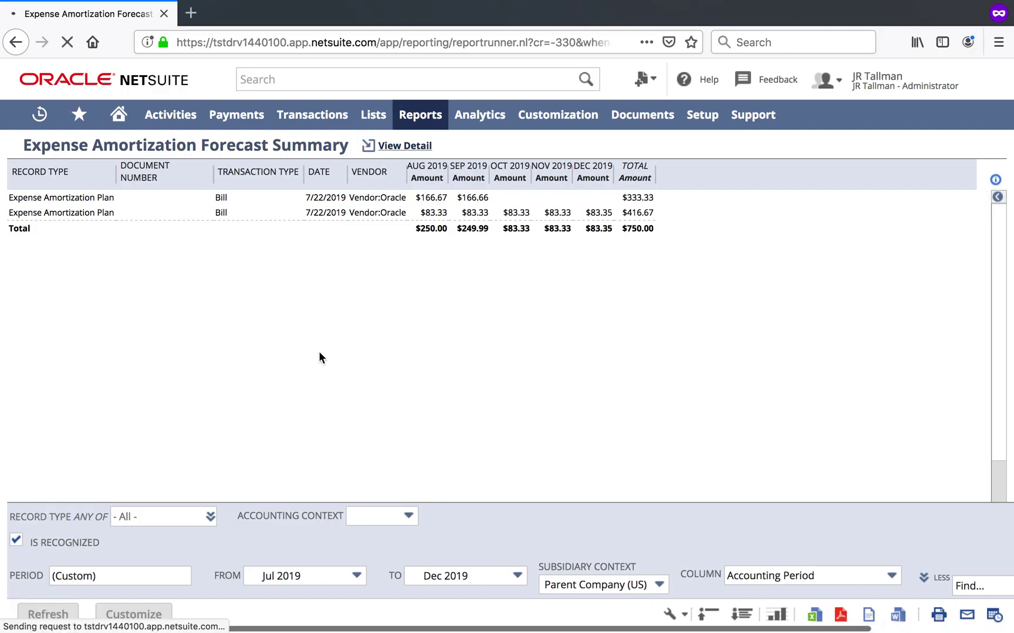